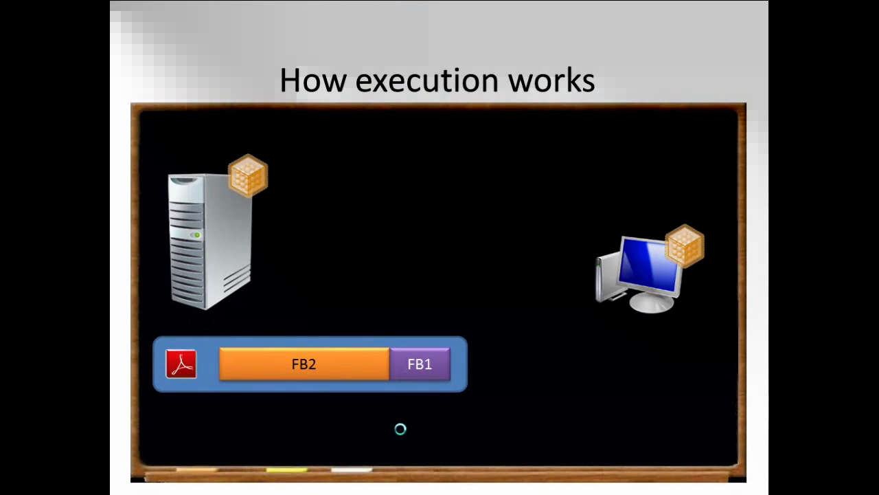
pyautogui.click(400, 429)
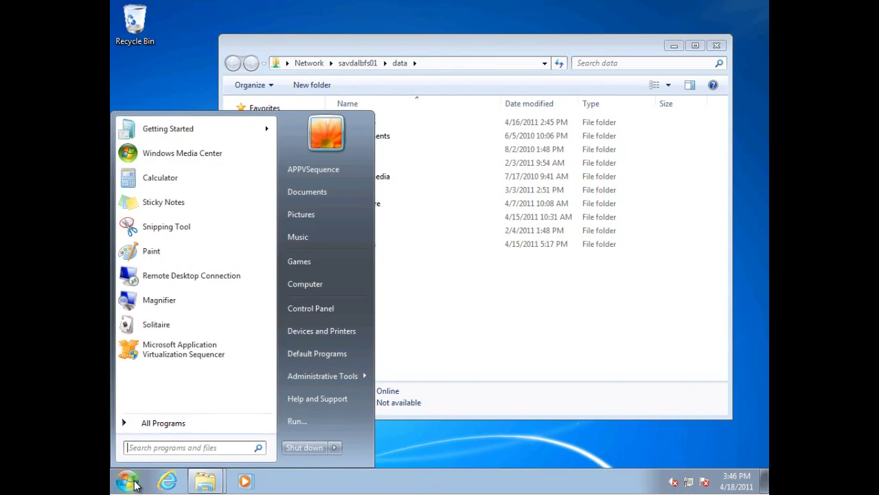
# Open the Windows Services console by running services.msc
pyautogui.click(168, 448)
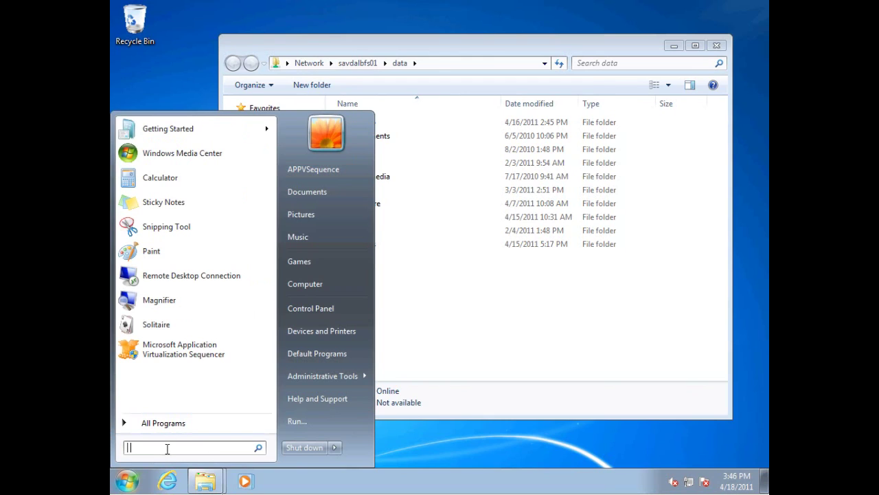
pyautogui.write('services.msc')
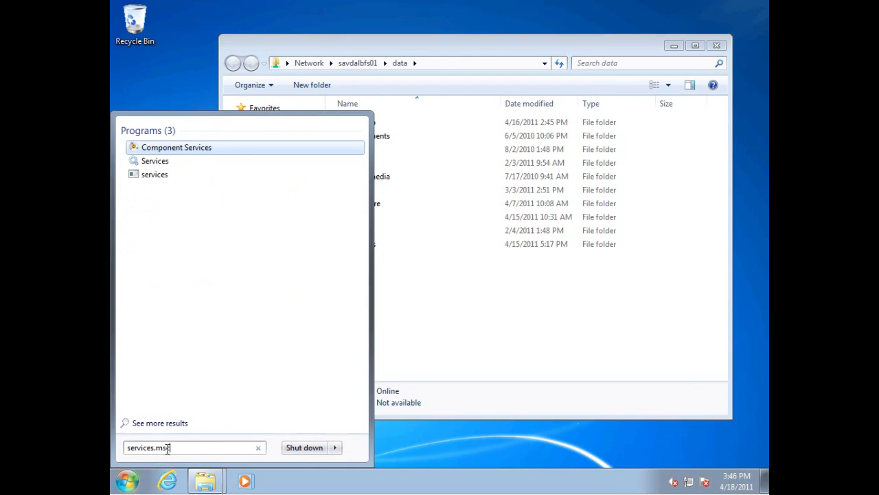
pyautogui.press('Return')
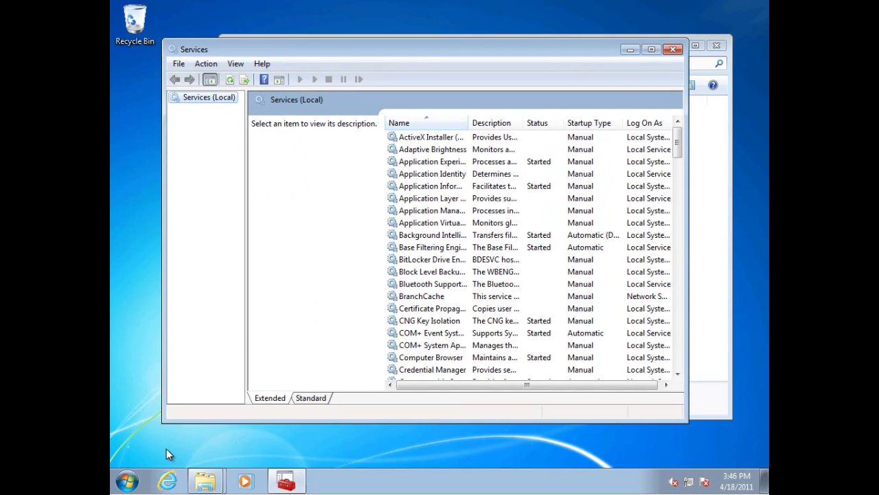
# Find the Windows Defender service in the services list and stop it
pyautogui.click(678, 309)
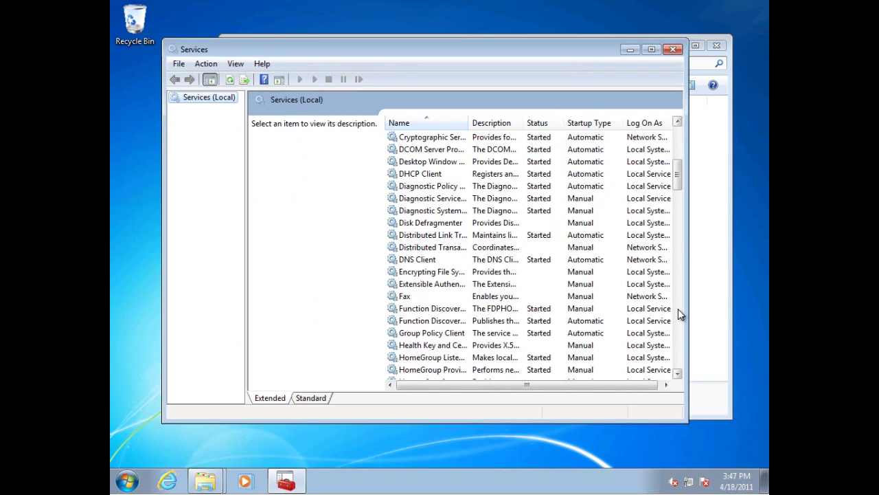
pyautogui.click(678, 308)
pyautogui.click(678, 309)
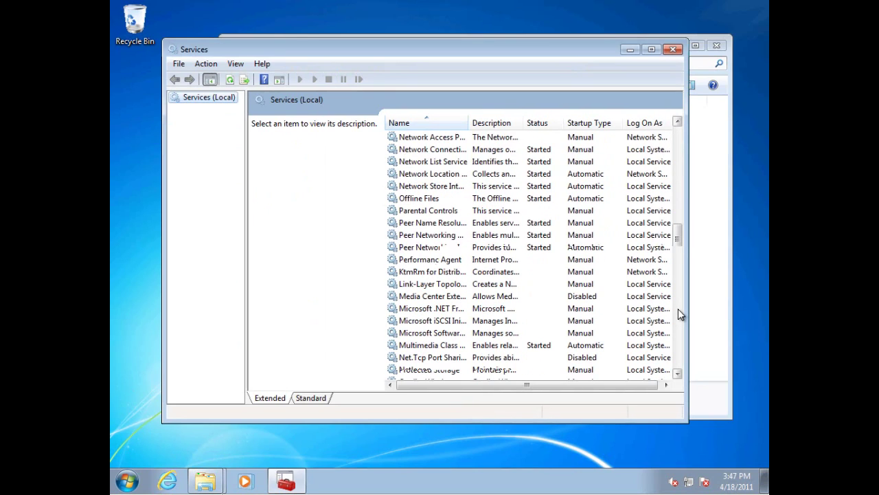
pyautogui.click(678, 308)
pyautogui.click(678, 329)
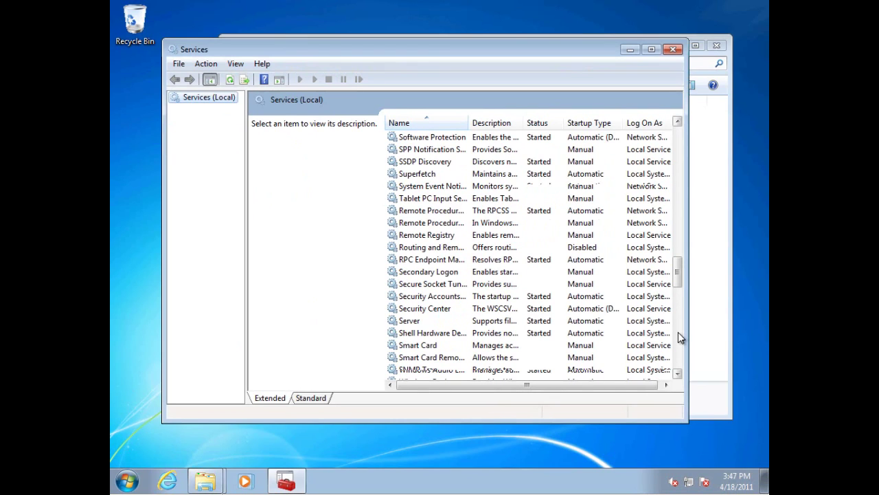
pyautogui.click(677, 346)
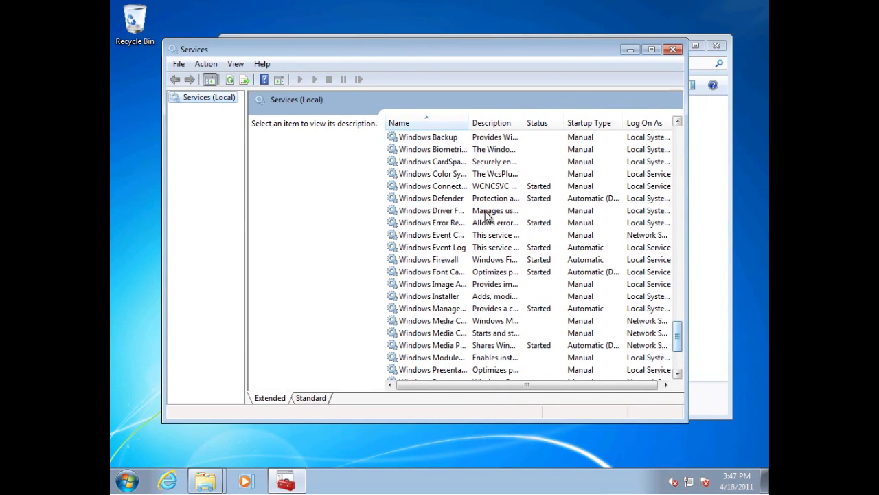
pyautogui.click(459, 202)
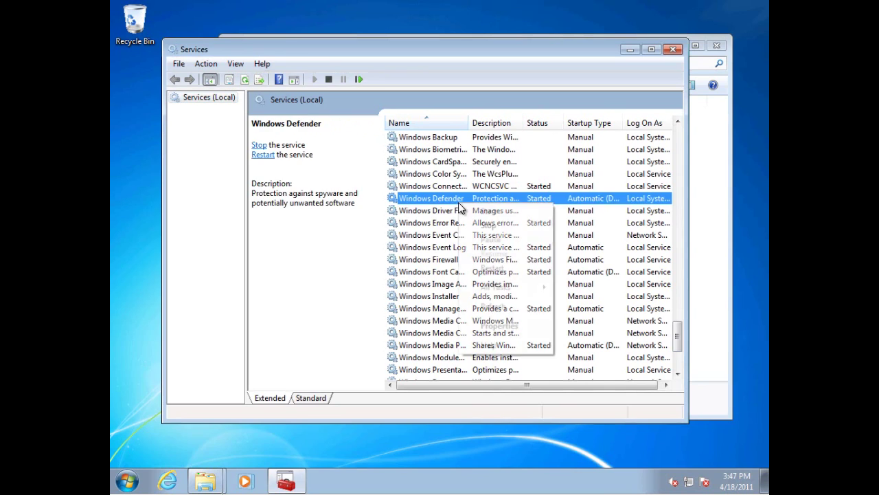
pyautogui.rightClick(459, 202)
pyautogui.click(487, 231)
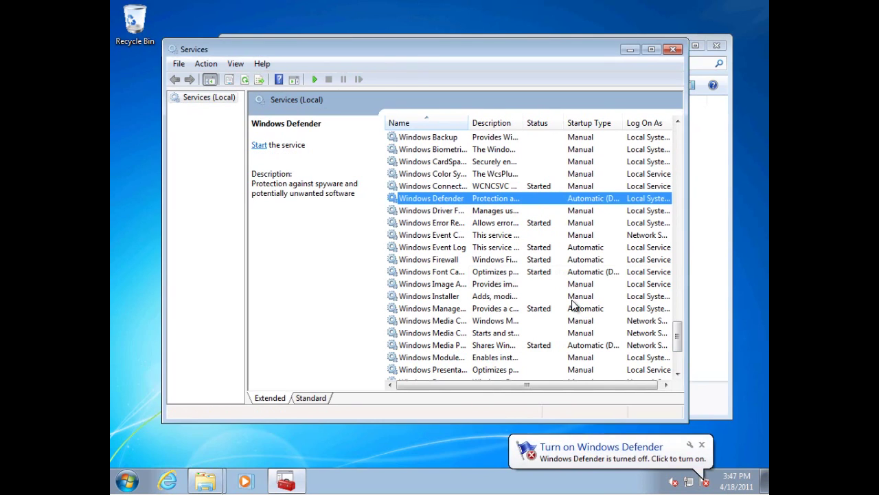
# Stop the Windows Update service, check the rest of the list, and close the Services console
pyautogui.click(676, 363)
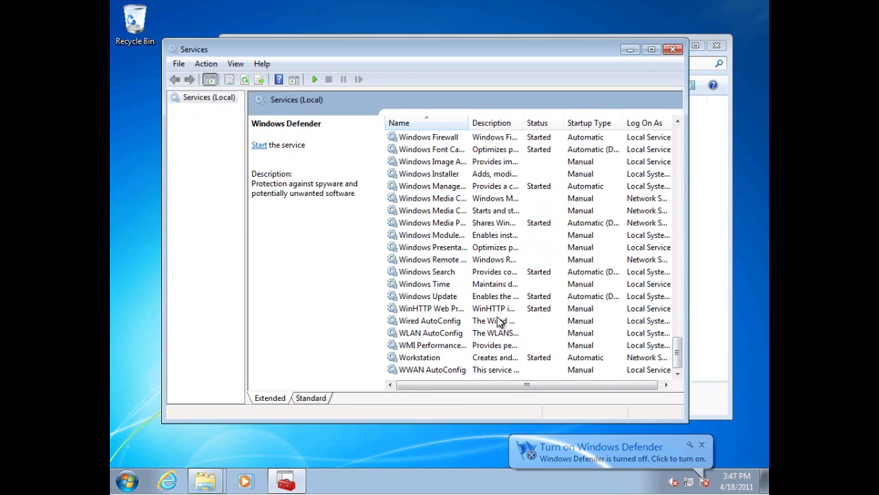
pyautogui.rightClick(455, 301)
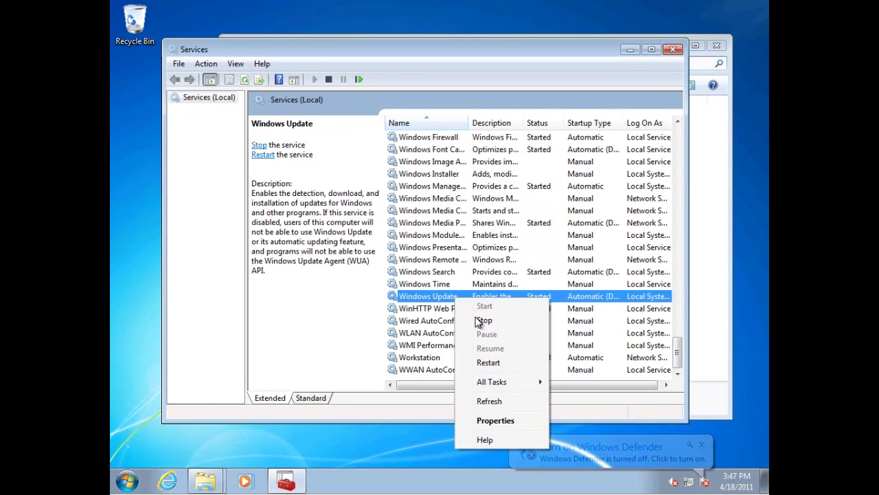
pyautogui.click(484, 322)
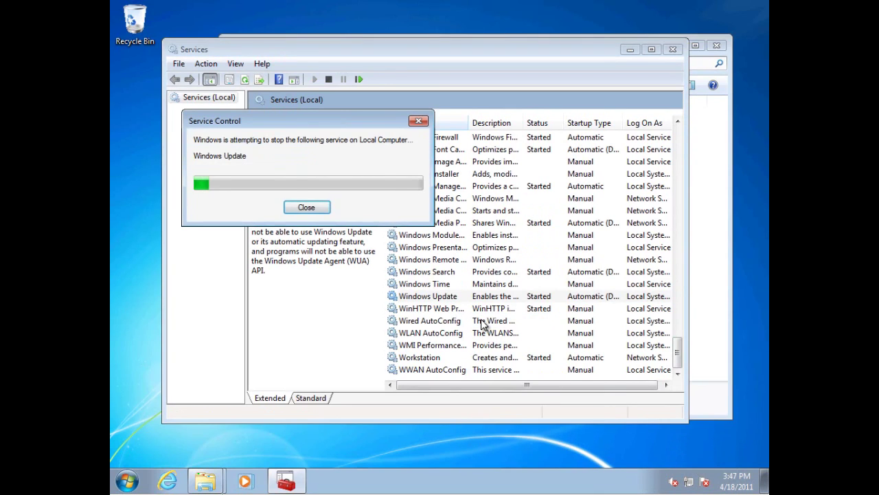
pyautogui.scroll(13, 678, 183)
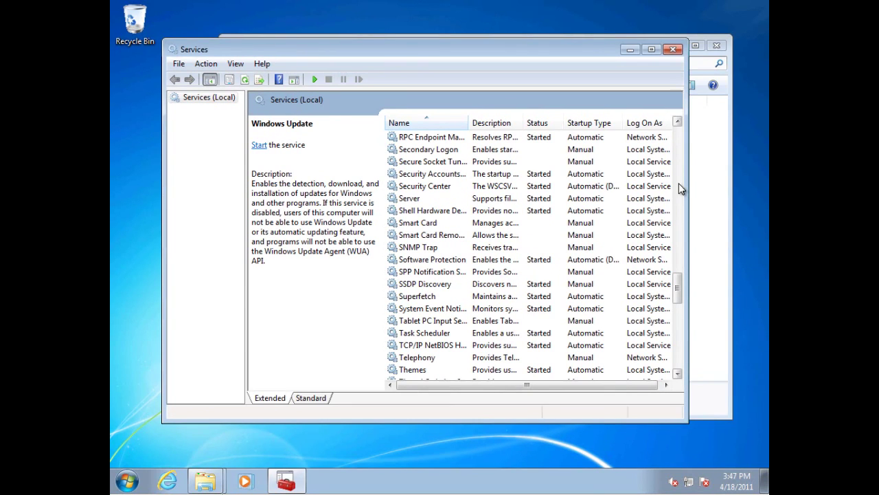
pyautogui.scroll(7, 680, 188)
pyautogui.scroll(6, 680, 188)
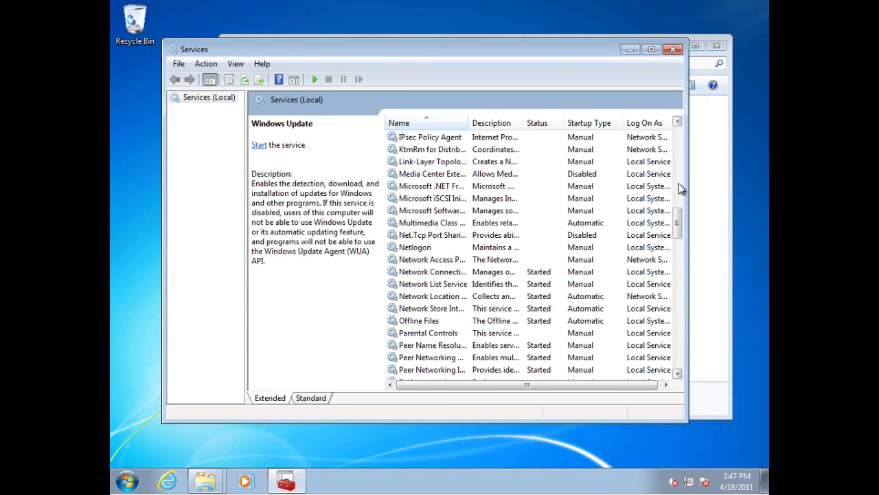
pyautogui.scroll(7, 680, 188)
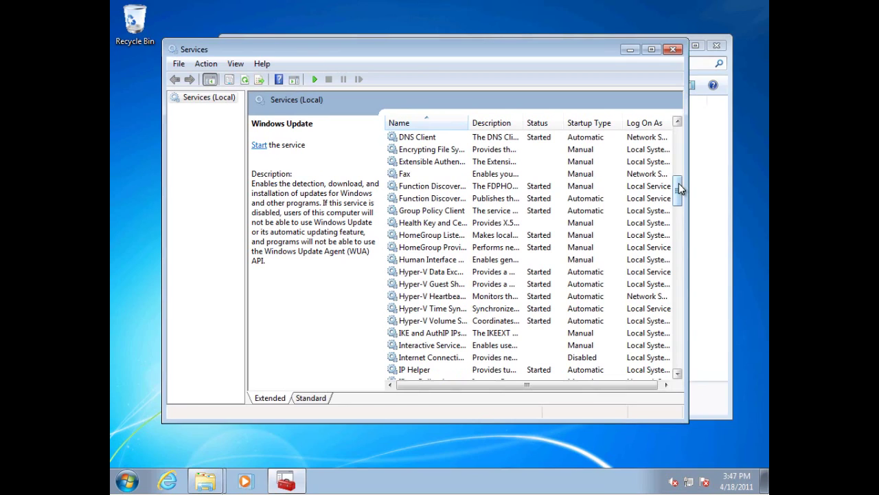
pyautogui.click(673, 51)
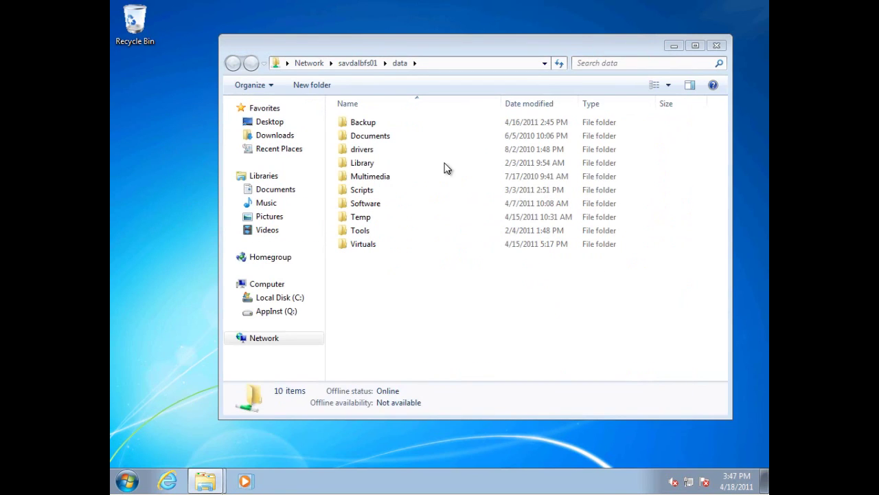
# Open the App-V Package Accelerators folder under Library\Updates on the network data share
pyautogui.doubleClick(361, 163)
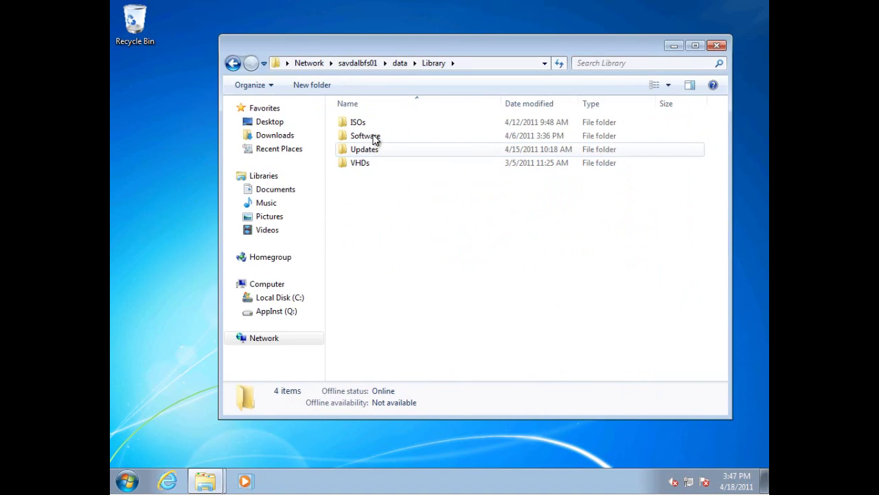
pyautogui.doubleClick(369, 150)
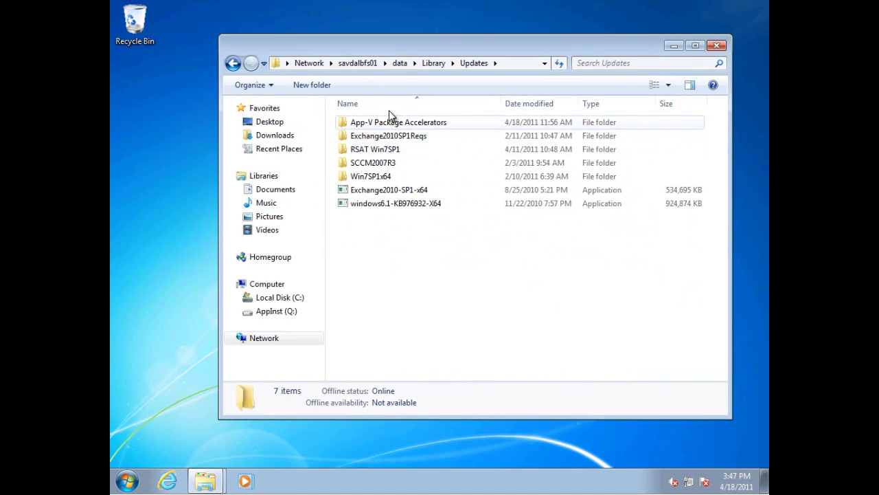
pyautogui.doubleClick(382, 124)
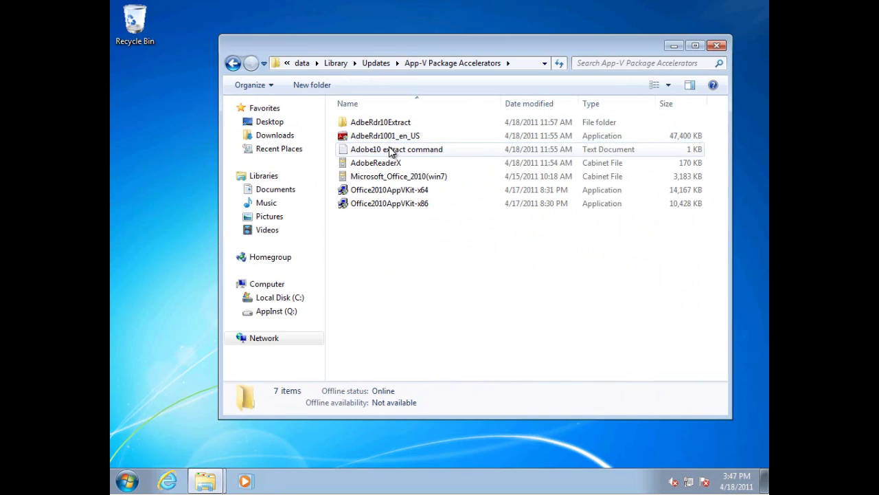
# Read the extraction command line in the "Adobe10 extract command" text file and close the file
pyautogui.doubleClick(386, 147)
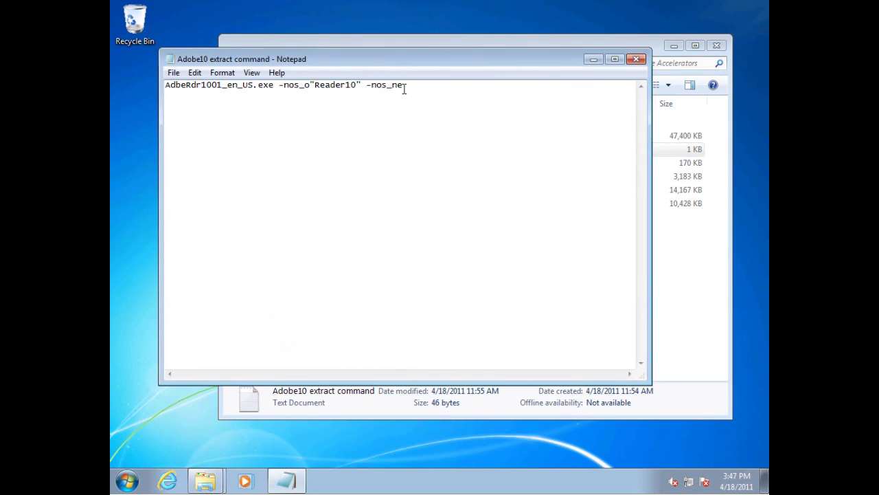
pyautogui.moveTo(406, 86); pyautogui.dragTo(154, 82)
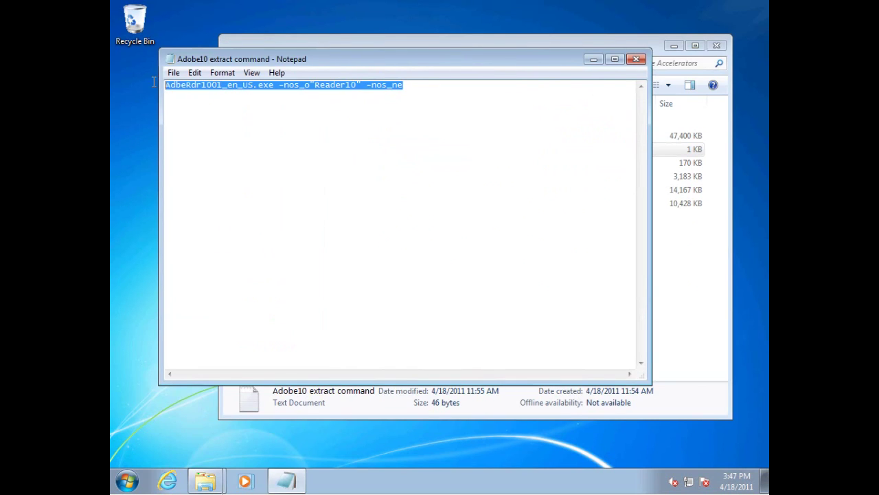
pyautogui.click(636, 58)
# Copy the AdbeRdr10Extract folder and the AdobeReaderX cabinet file into the local Documents library
pyautogui.click(403, 122)
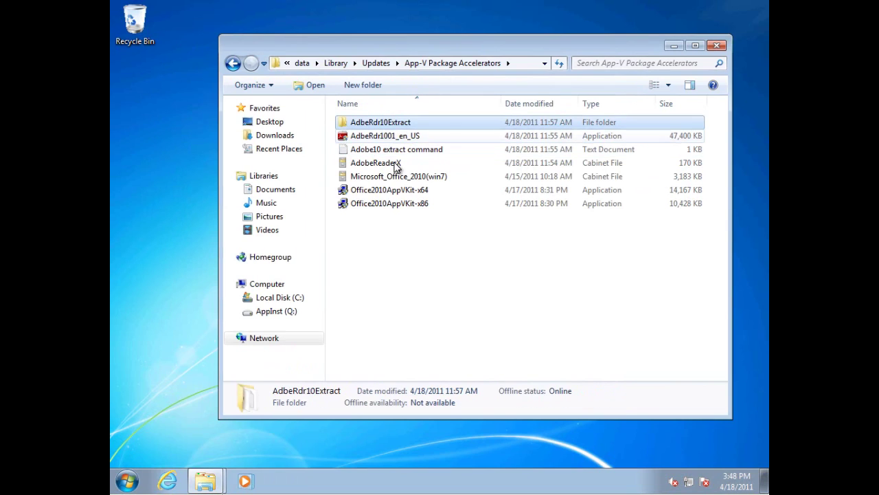
pyautogui.keyDown('ctrl'); pyautogui.click(396, 164); pyautogui.keyUp('ctrl')
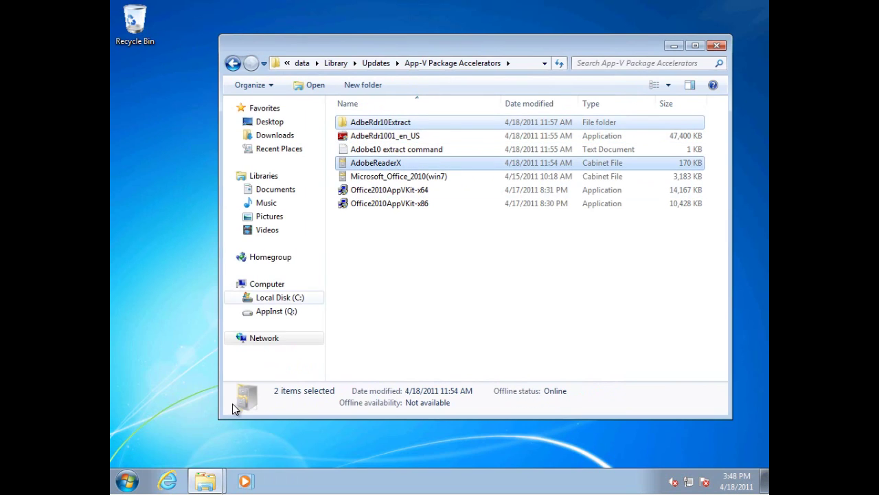
pyautogui.click(279, 192)
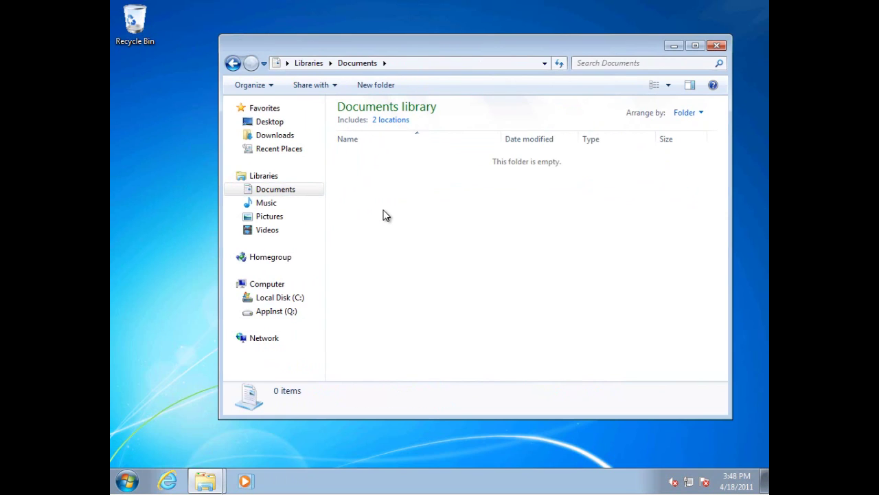
pyautogui.hotkey('ctrl', 'v')
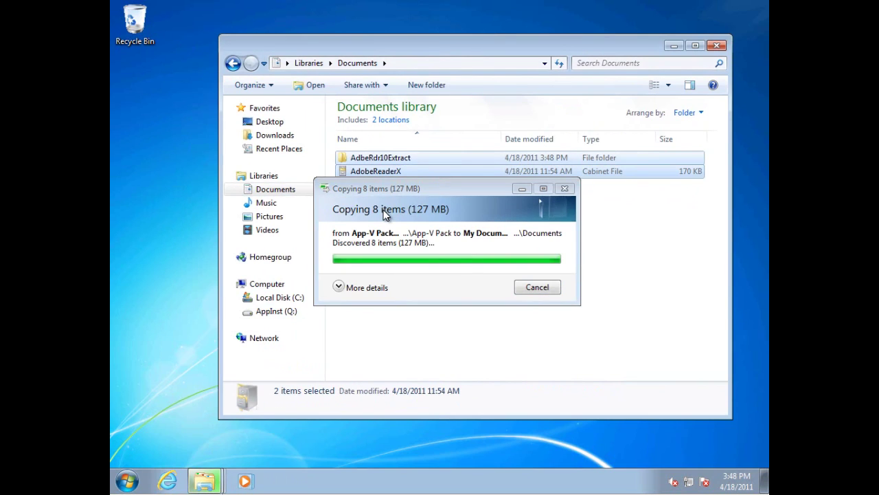
# Launch the Microsoft Application Virtualization Sequencer and allow it to make changes to this computer
pyautogui.click(128, 480)
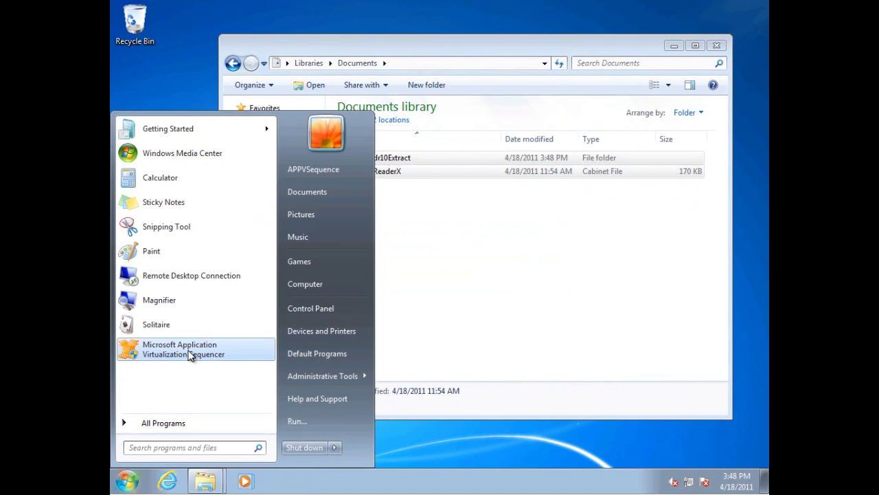
pyautogui.click(191, 354)
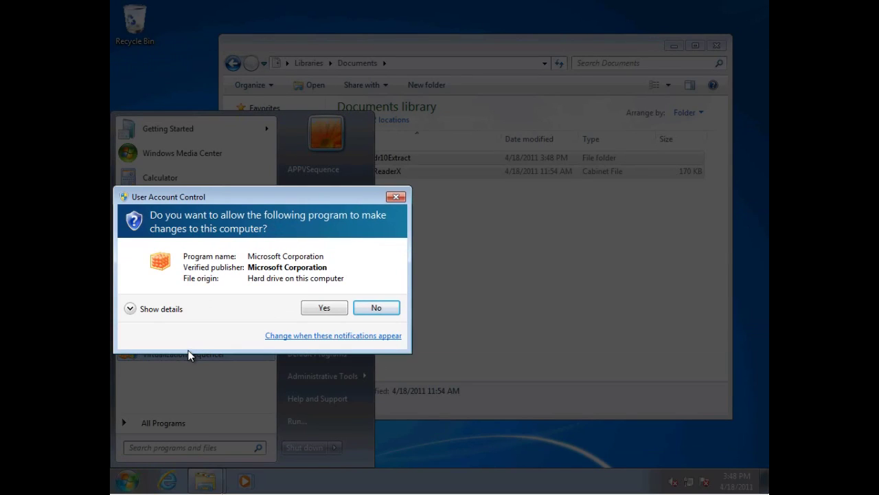
pyautogui.click(314, 312)
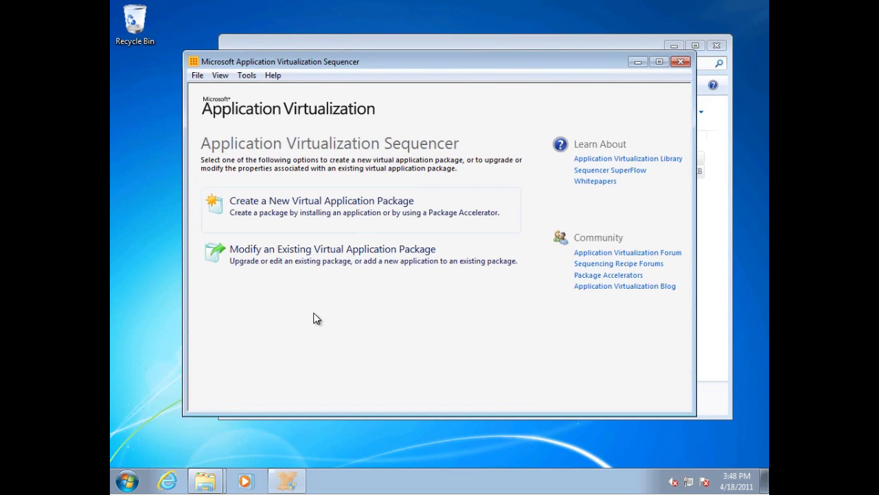
# Start a new virtual application package and choose Create Package Using a Package Accelerator as the packaging method
pyautogui.click(349, 207)
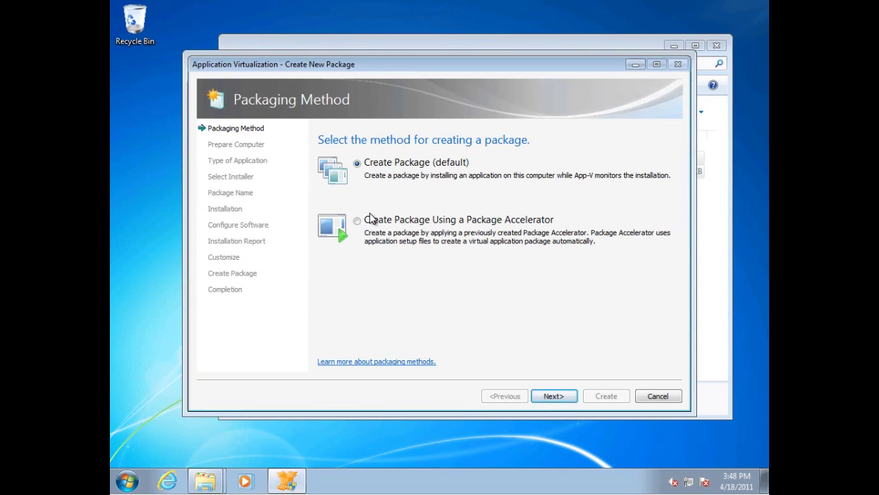
pyautogui.click(357, 221)
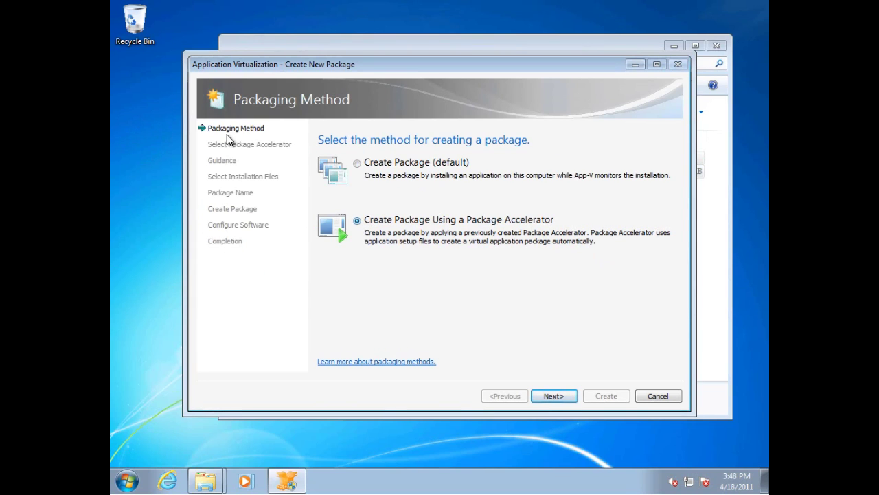
pyautogui.click(357, 163)
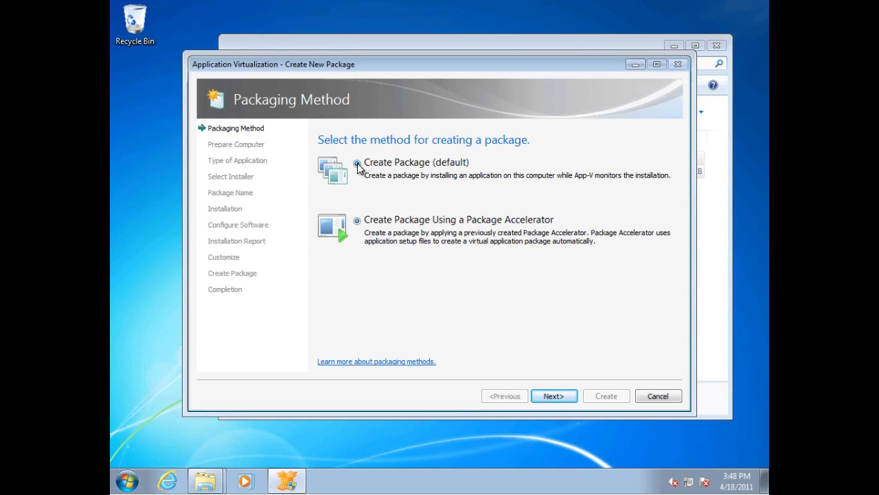
pyautogui.click(358, 221)
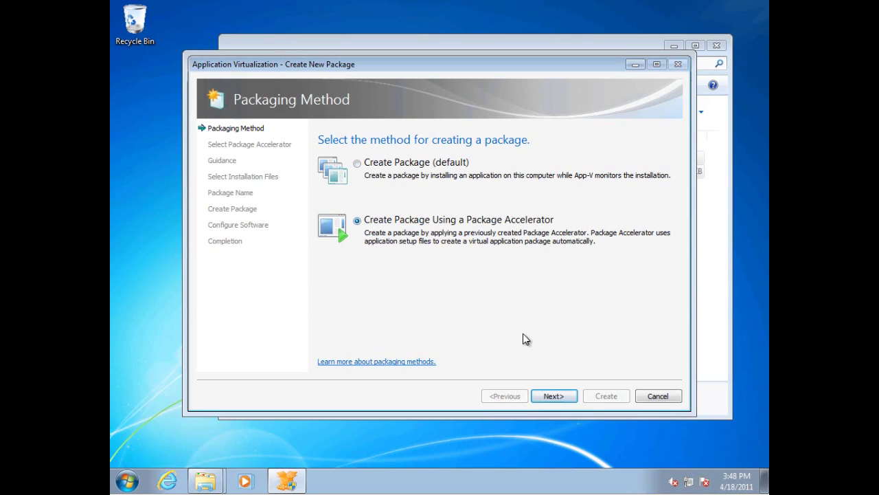
pyautogui.click(558, 398)
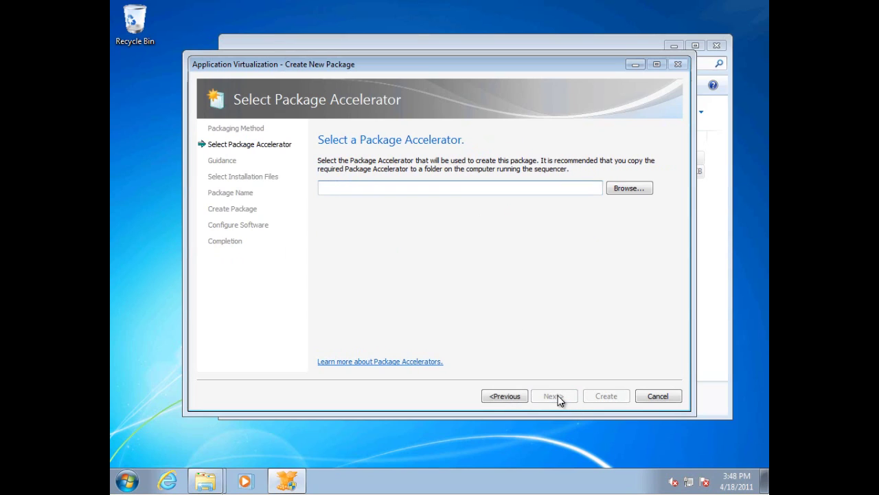
# Load AdobeReaderX.cab from Documents as the package accelerator, allowing it to run despite the unknown publisher, and review its packaging guidance
pyautogui.click(623, 192)
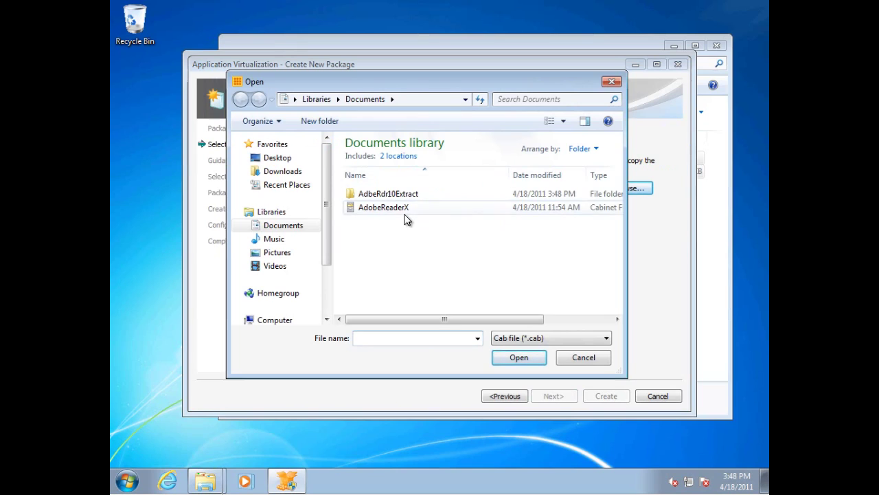
pyautogui.doubleClick(400, 207)
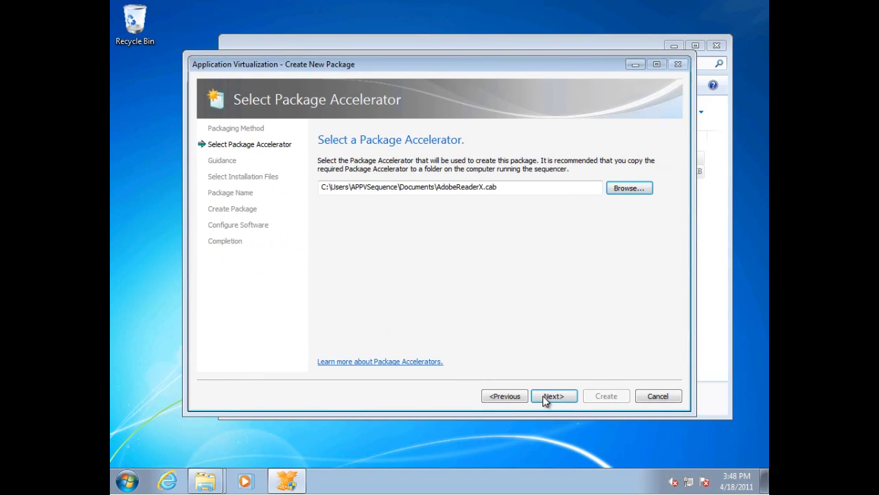
pyautogui.click(543, 395)
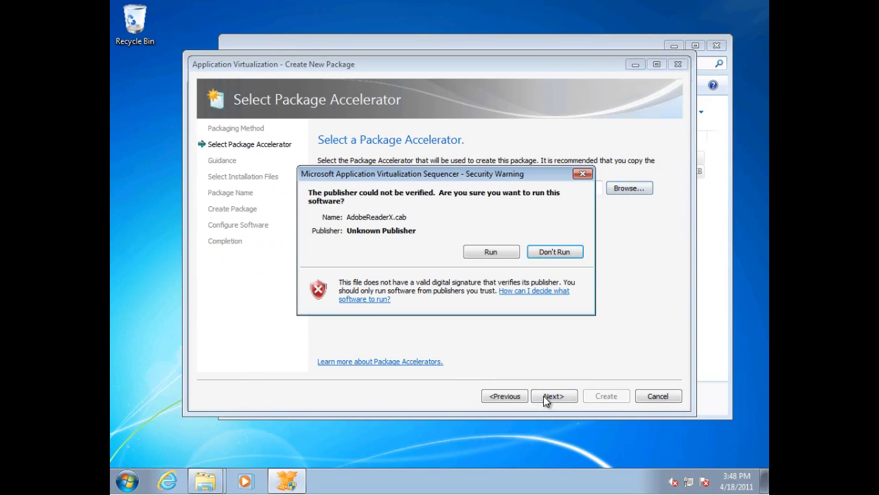
pyautogui.click(497, 252)
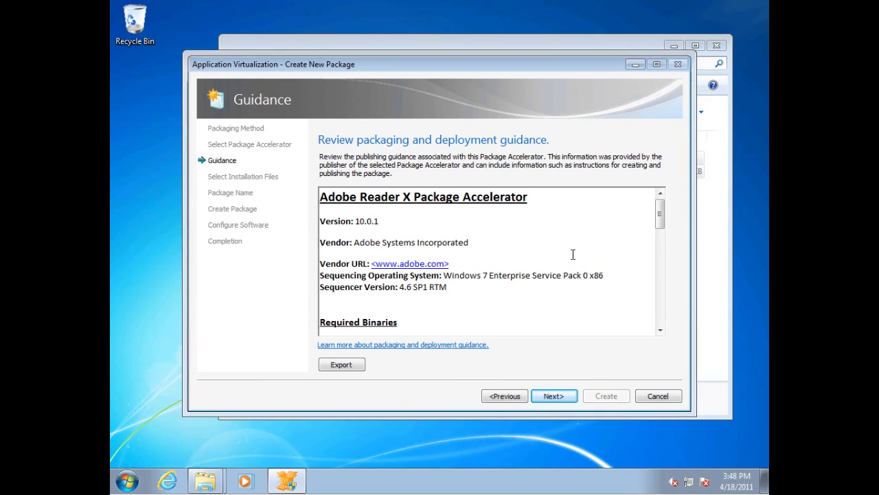
pyautogui.moveTo(662, 216); pyautogui.dragTo(665, 326)
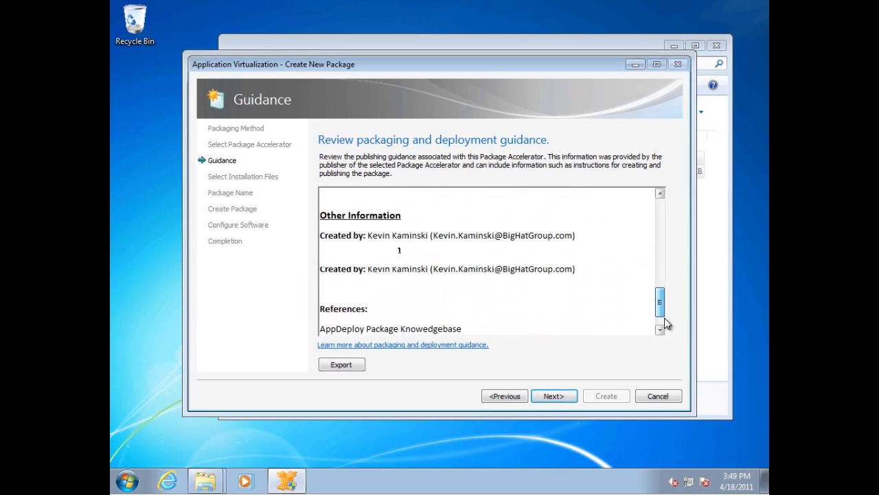
pyautogui.click(554, 396)
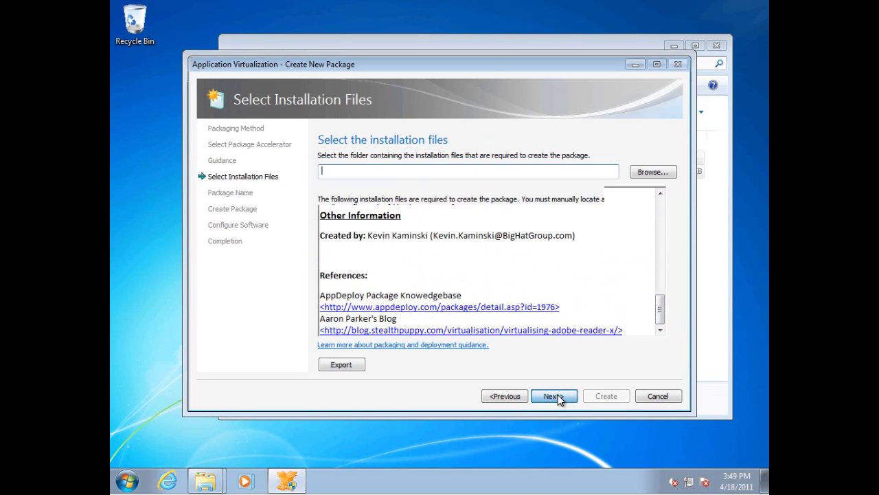
# Set the AdbeRdr10Extract folder in Documents as the source of the required installation files and continue to the package naming
pyautogui.click(651, 173)
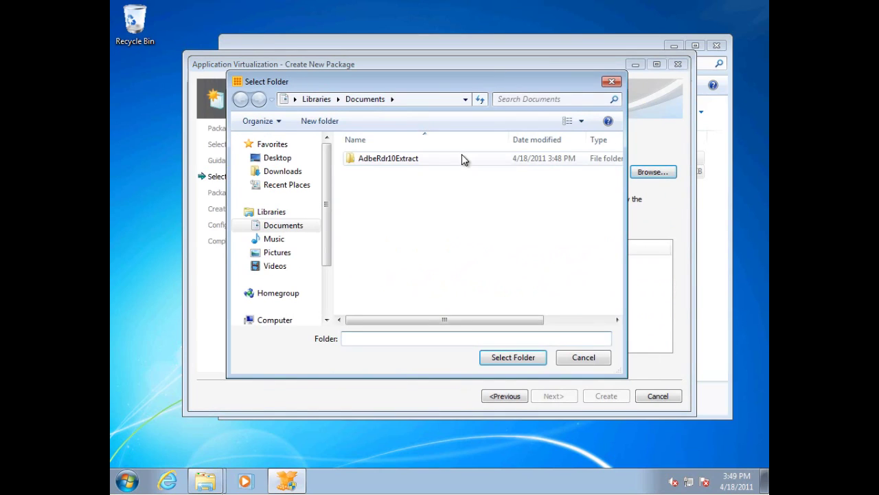
pyautogui.doubleClick(395, 165)
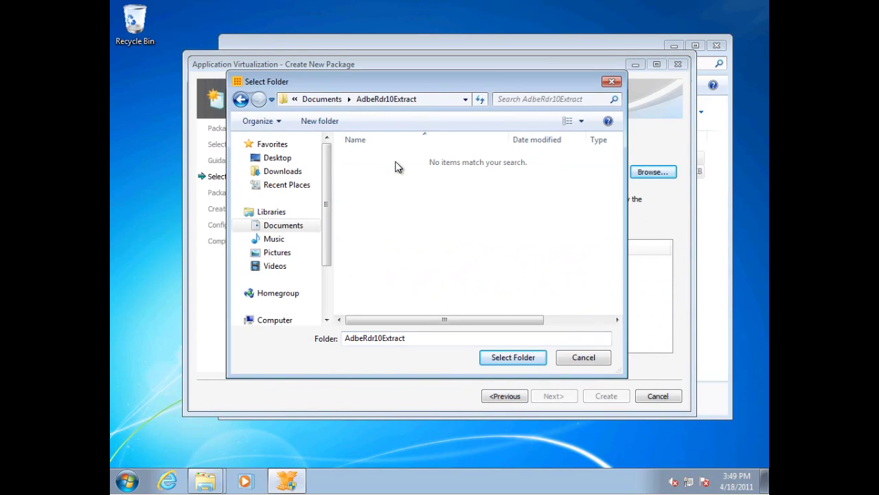
pyautogui.click(513, 357)
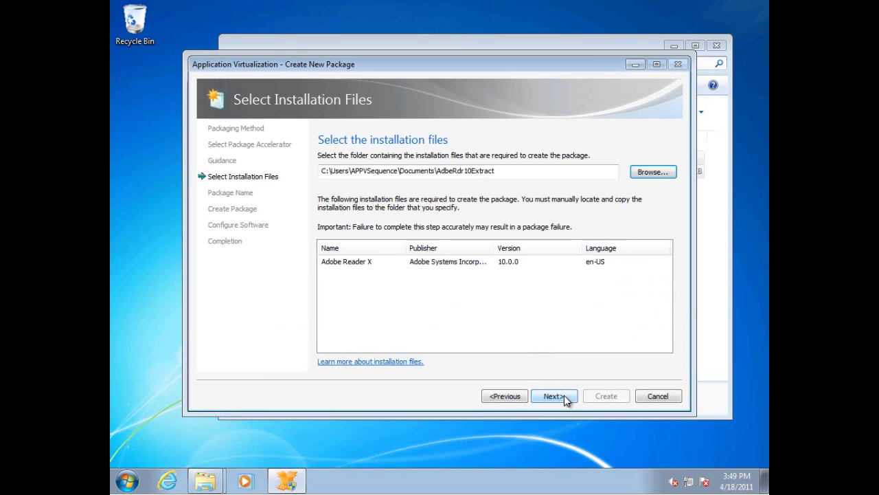
pyautogui.click(564, 396)
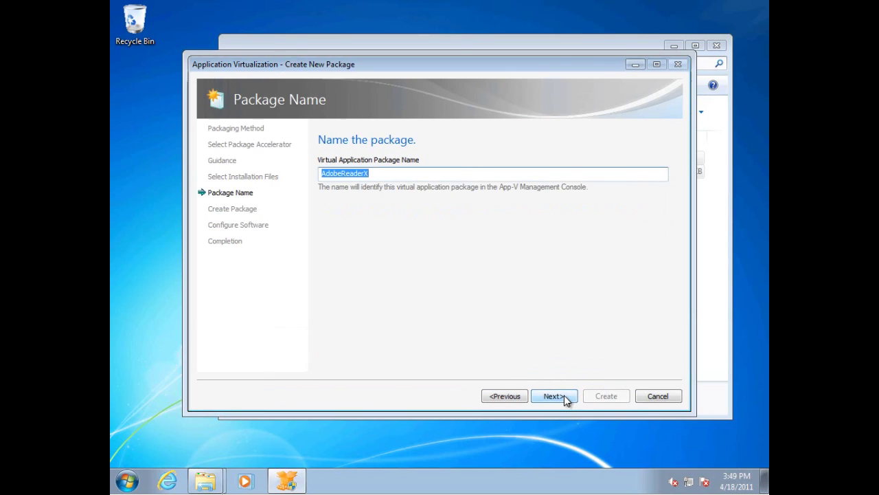
# Keep AdobeReaderX as the package name and create the uncompressed virtual application package in the default desktop location
pyautogui.click(564, 395)
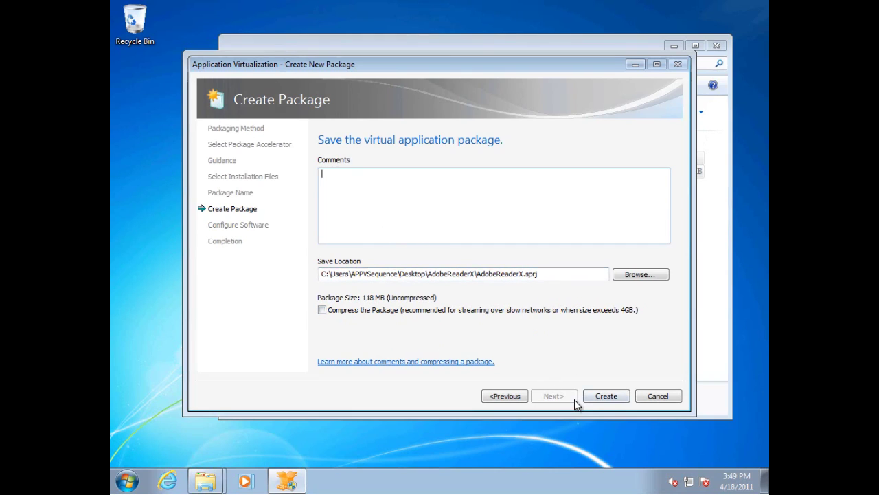
pyautogui.click(598, 401)
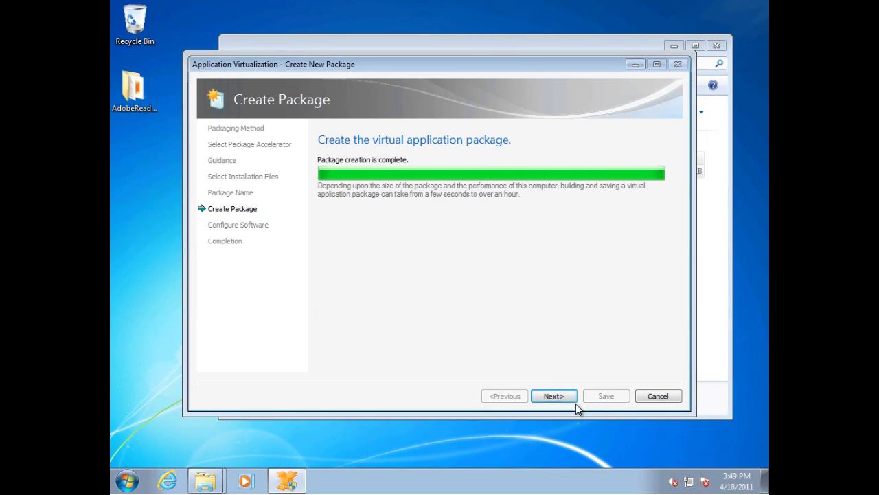
pyautogui.click(568, 396)
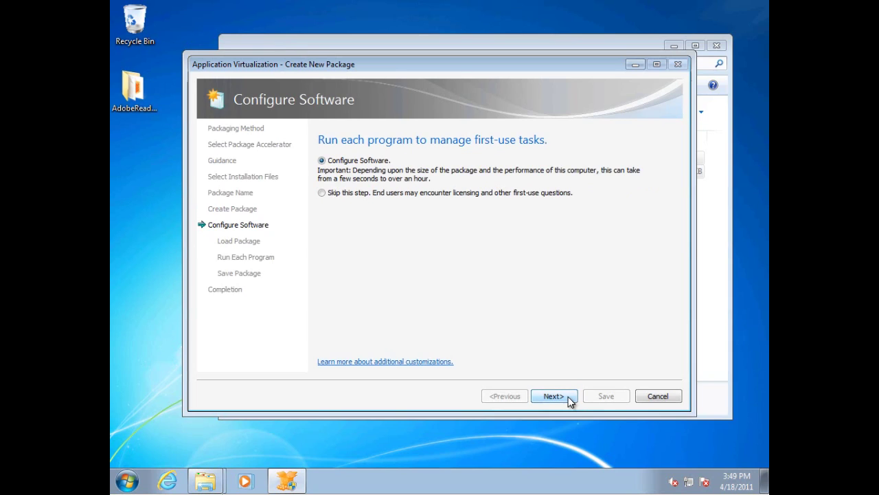
# Choose to configure the software and run Adobe Reader X from the package for its first-use tasks
pyautogui.click(554, 396)
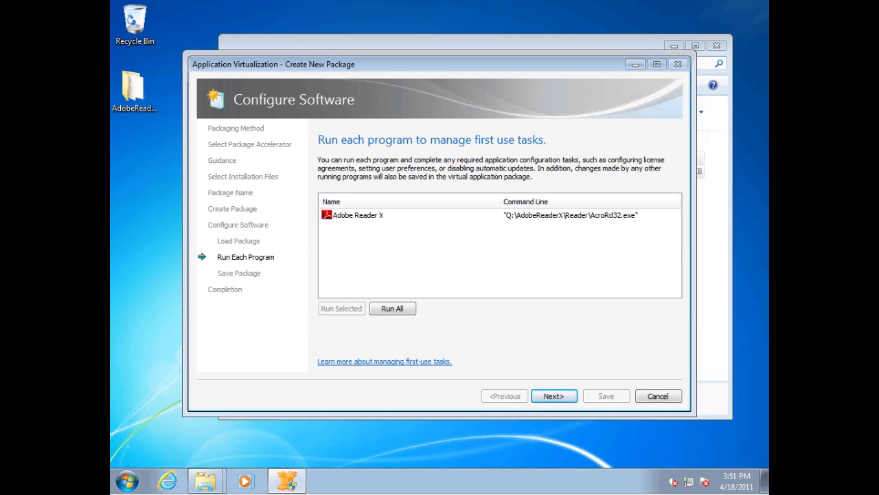
pyautogui.click(357, 218)
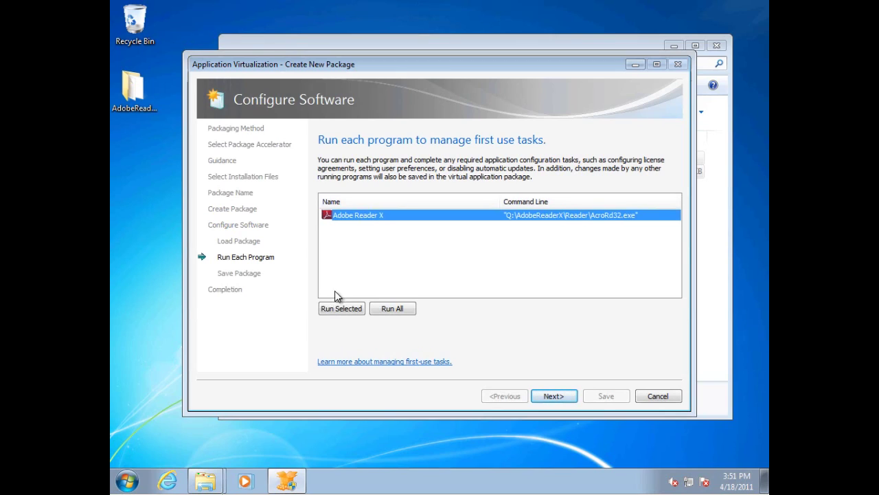
pyautogui.click(336, 311)
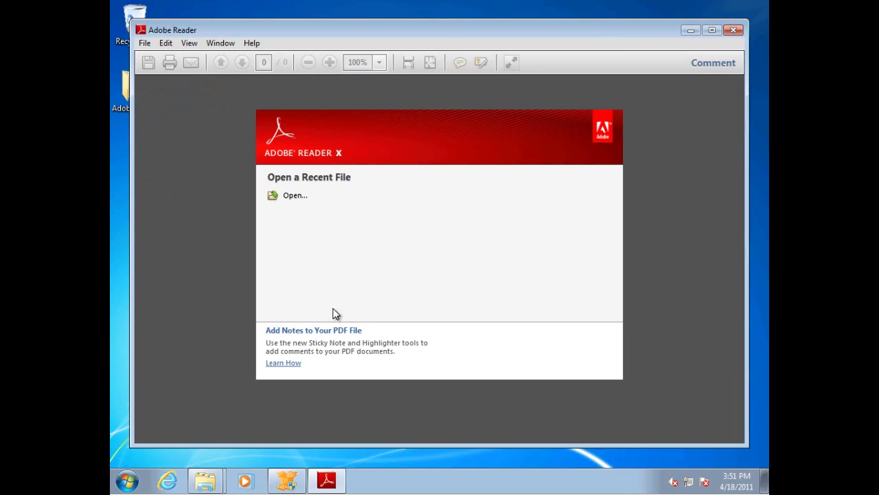
# Open the "VDI Part 1 Jan 2011" PDF in Adobe Reader from the network location \\iomeganas\public\documents
pyautogui.click(285, 197)
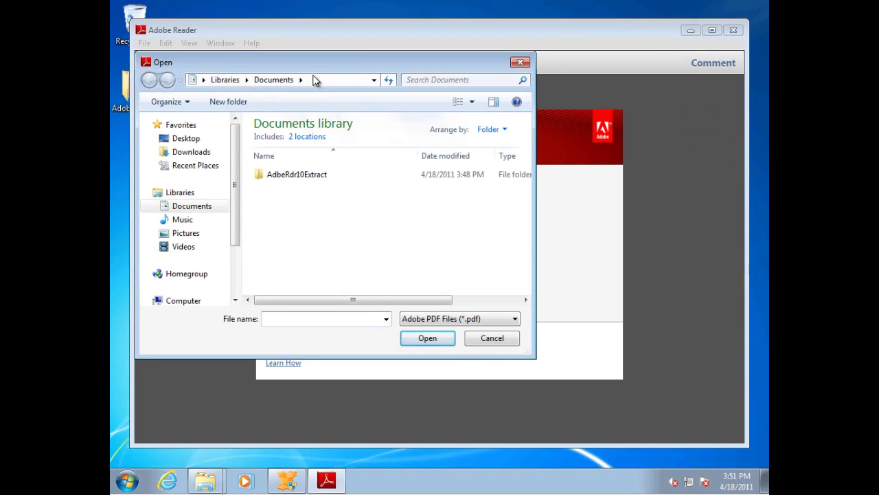
pyautogui.click(313, 80)
pyautogui.write('\\\\')
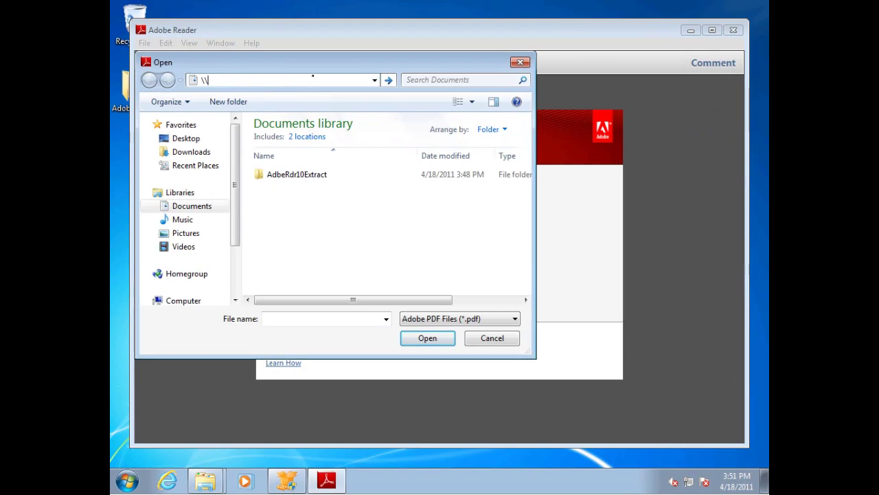
pyautogui.write('iomeganas')
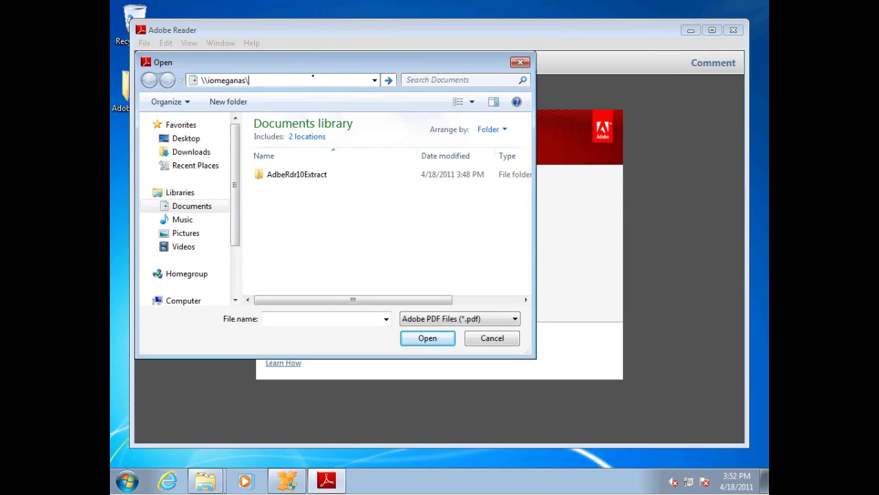
pyautogui.write('\\pub')
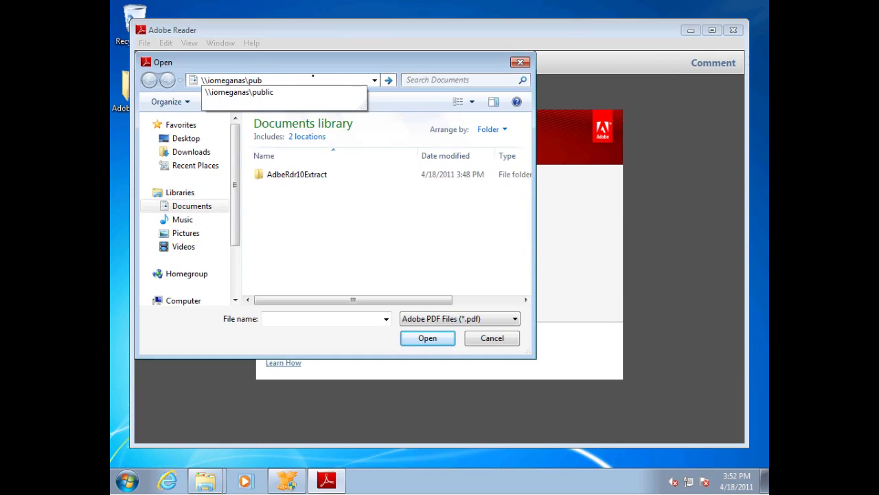
pyautogui.write('lic\\documents')
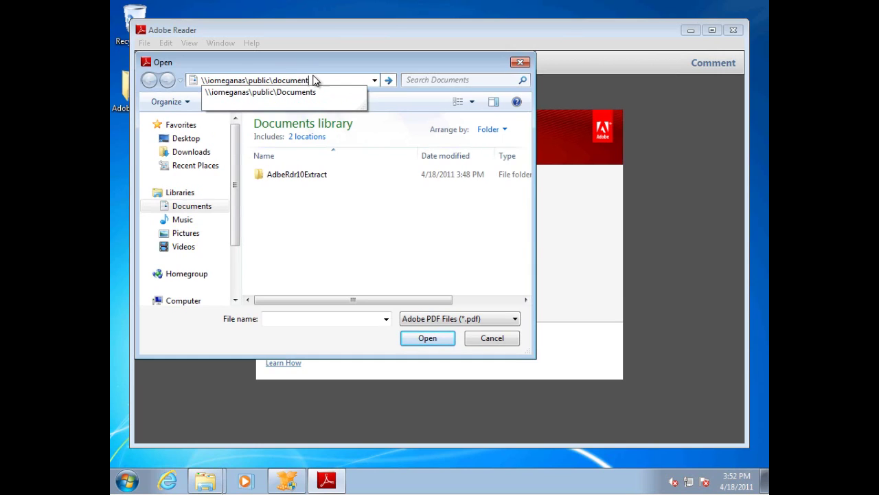
pyautogui.press('Return')
pyautogui.doubleClick(305, 142)
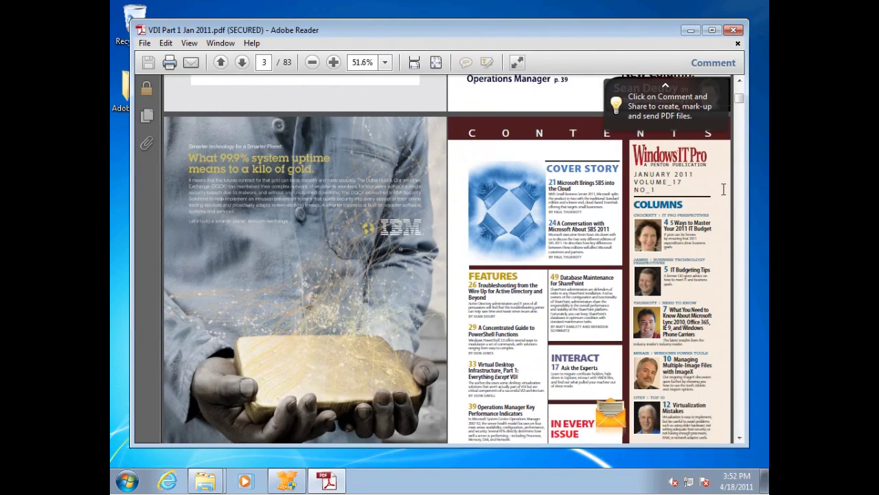
# Go to page 33 of the PDF, browse through the Virtual Desktop Infrastructure article, and close Adobe Reader
pyautogui.click(261, 63)
pyautogui.write('33')
pyautogui.press('Return')
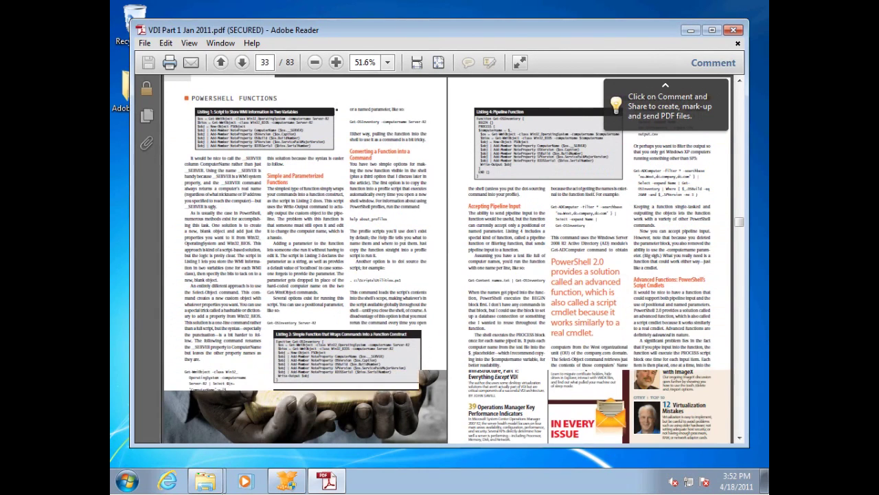
pyautogui.click(738, 275)
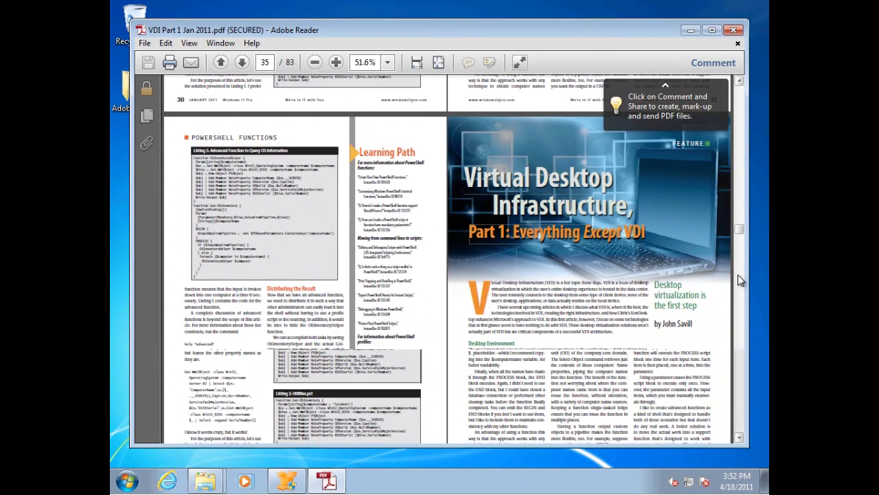
pyautogui.click(739, 355)
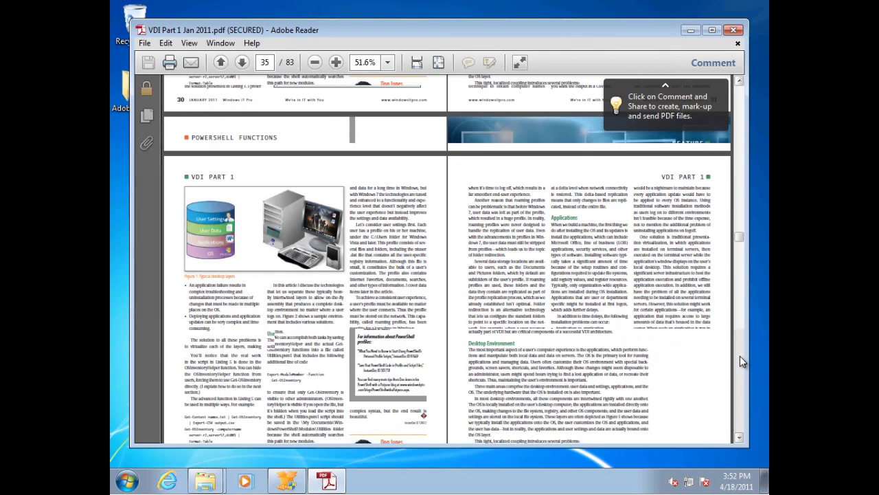
pyautogui.click(740, 356)
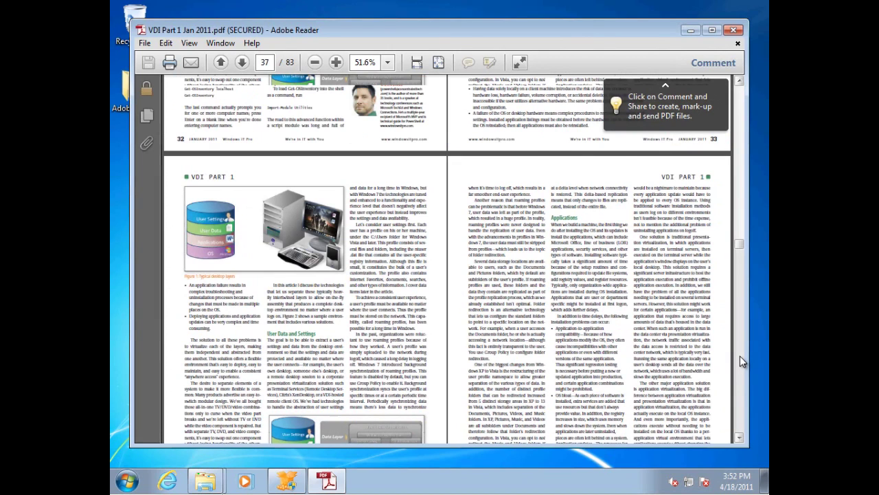
pyautogui.click(740, 356)
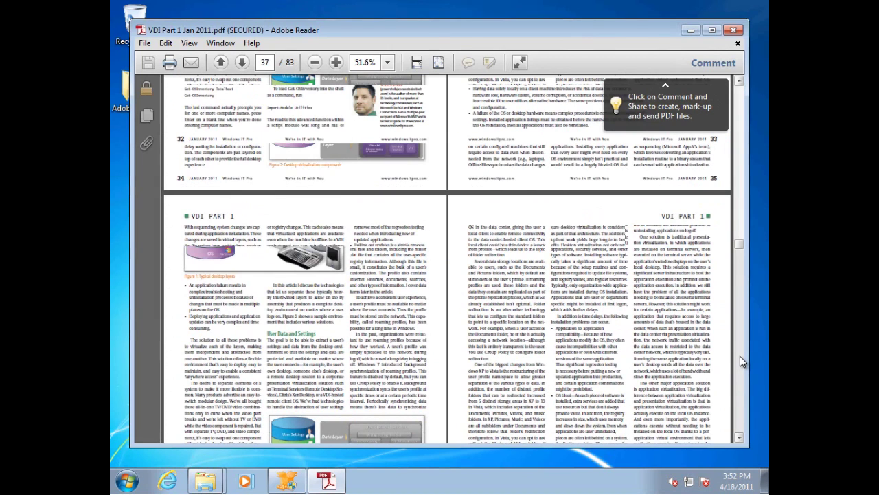
pyautogui.click(734, 32)
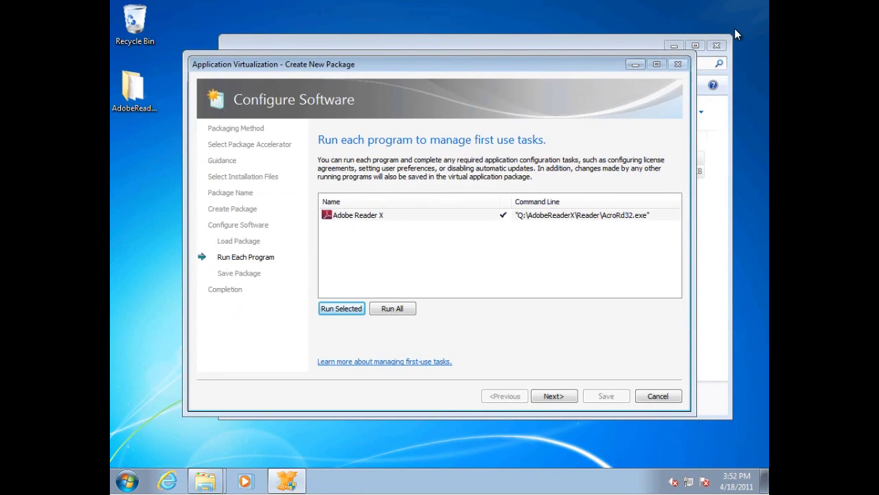
# Save the configured package through to the completion report and close the Application Virtualization Sequencer
pyautogui.click(553, 397)
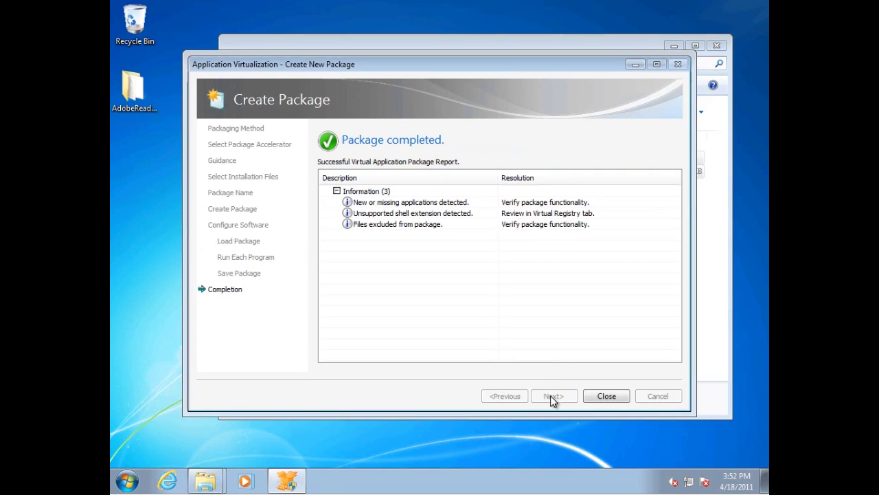
pyautogui.click(607, 396)
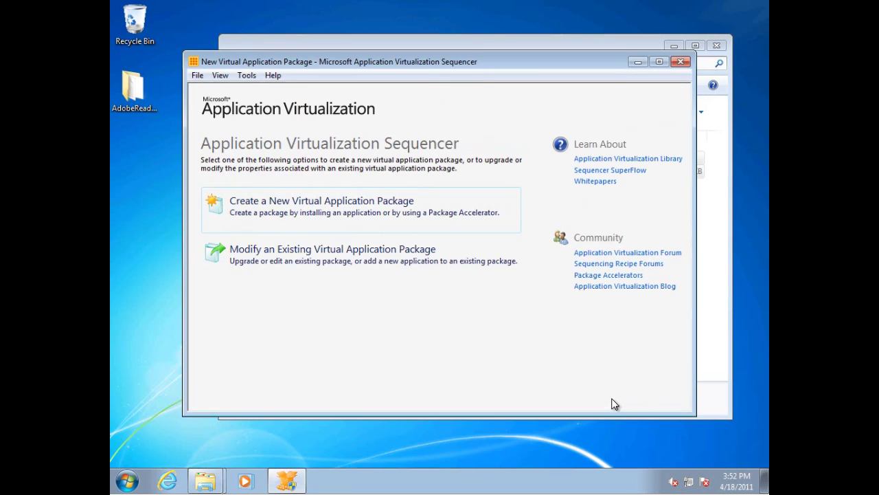
pyautogui.click(684, 62)
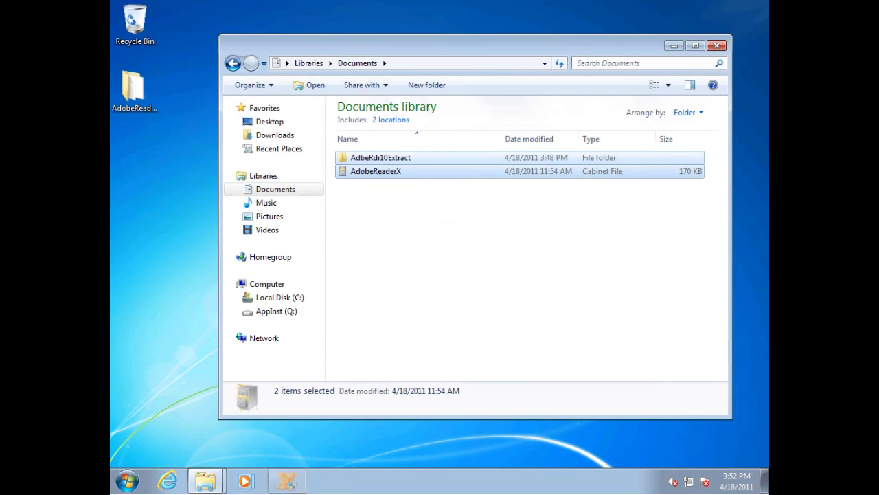
# Examine the files in the AdobeReaderX package folder on the desktop and close the folder
pyautogui.click(137, 90)
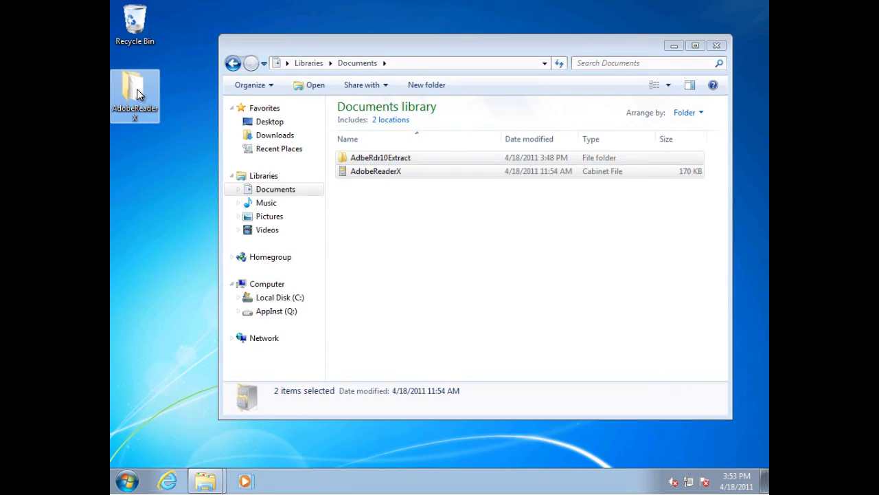
pyautogui.doubleClick(137, 90)
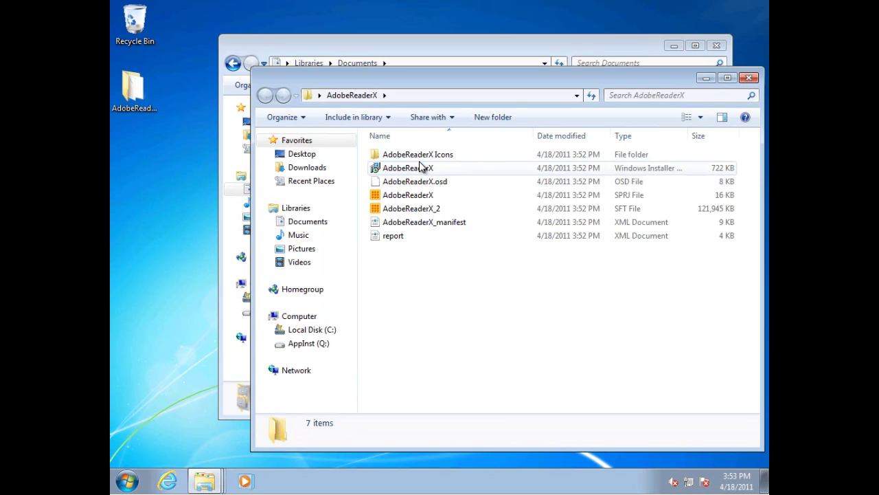
pyautogui.press('Down')
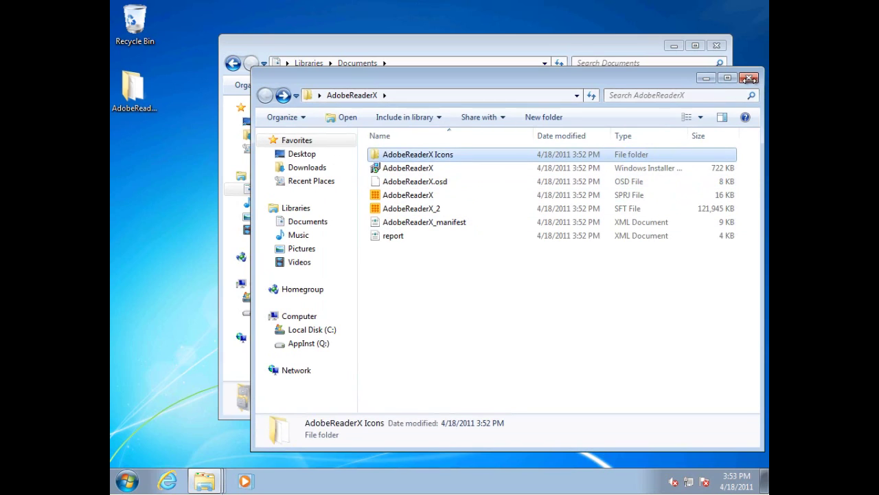
pyautogui.click(751, 80)
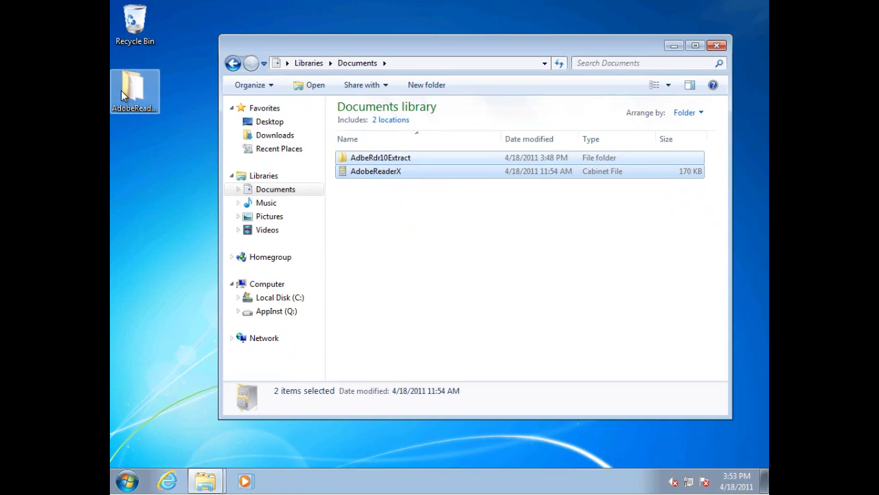
# Copy the AdobeReaderX package folder from the desktop into the content share on savdalappv01
pyautogui.click(128, 90)
pyautogui.click(127, 90)
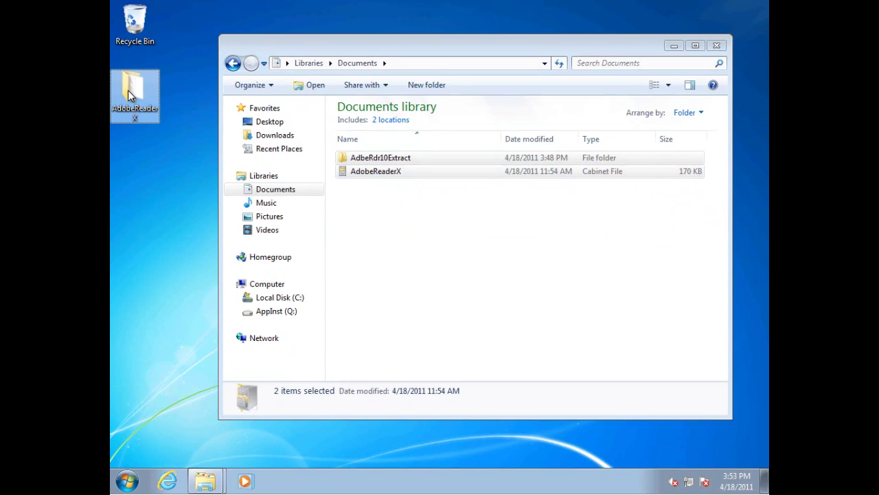
pyautogui.click(205, 482)
pyautogui.click(206, 453)
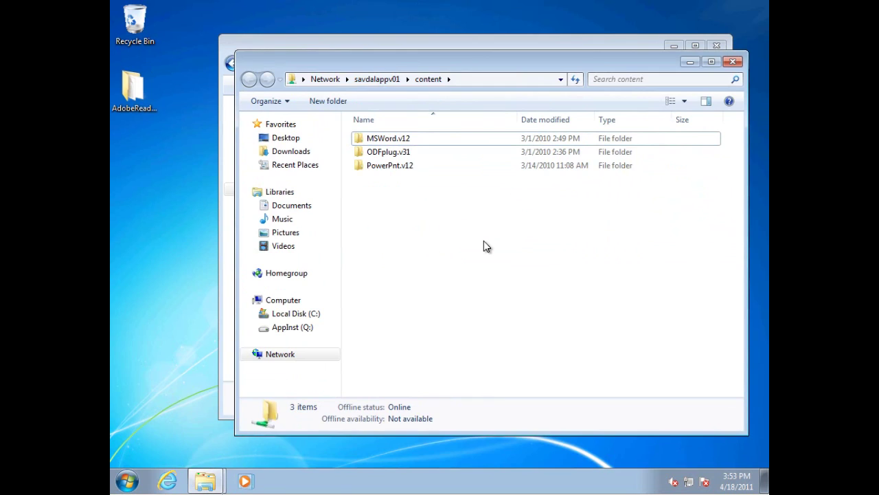
pyautogui.hotkey('ctrl', 'v')
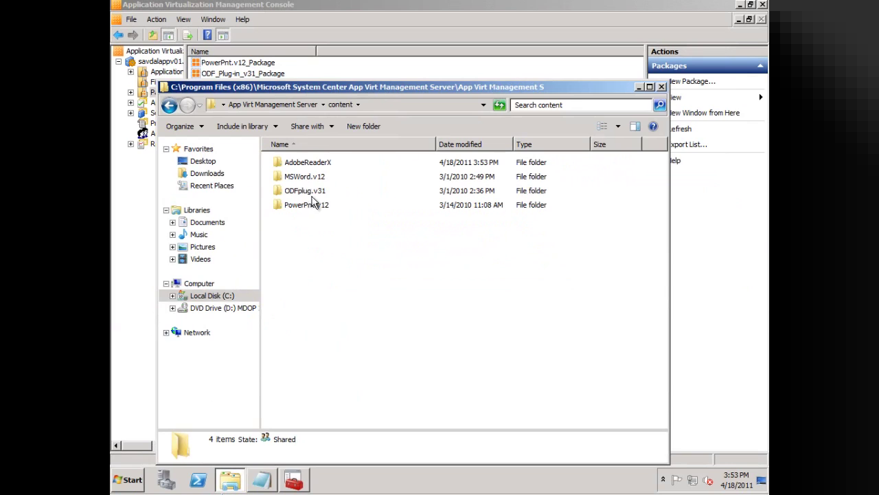
# Look over the Applications list in the Application Virtualization Management Console and return to the server's content folder
pyautogui.click(290, 7)
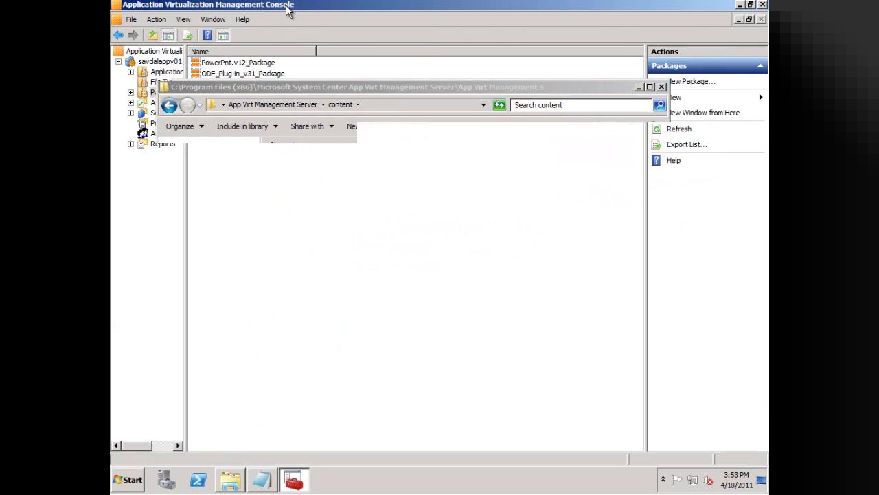
pyautogui.click(167, 72)
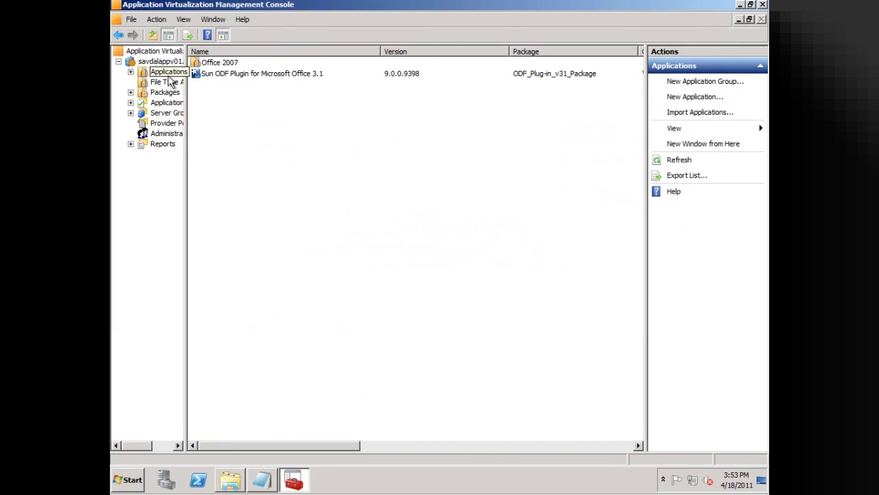
pyautogui.click(234, 482)
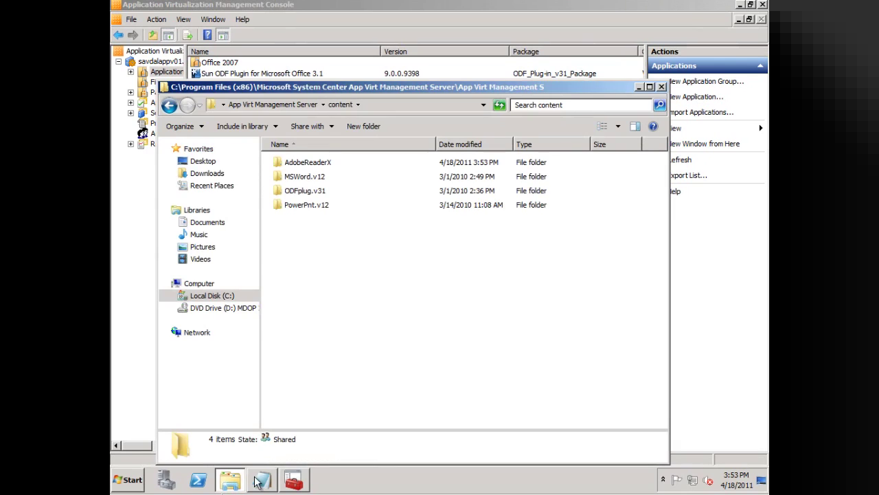
# Copy the RTSP://savdalappv01.savilltech.net:554/ address from the CODEBASE HREF in the open PowerPoint 2007 OSD file
pyautogui.click(263, 483)
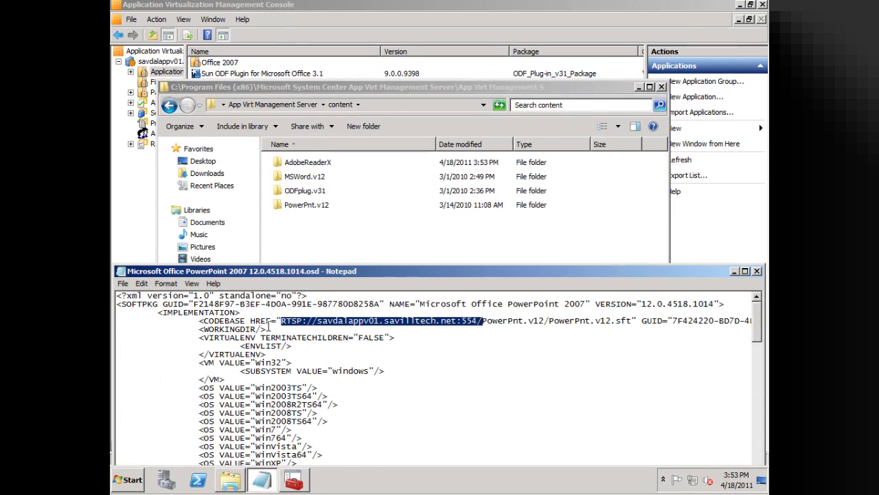
pyautogui.click(282, 323)
pyautogui.hotkey('shift', 'Left')
pyautogui.hotkey('shift', 'Left')
pyautogui.hotkey('shift', 'Left')
pyautogui.hotkey('shift', 'Left')
pyautogui.hotkey('shift', 'Left')
pyautogui.hotkey('shift', 'Left')
pyautogui.hotkey('shift', 'Left')
pyautogui.hotkey('shift', 'Left')
pyautogui.hotkey('shift', 'Left')
pyautogui.hotkey('shift', 'Left')
pyautogui.hotkey('shift', 'Left')
pyautogui.hotkey('shift', 'Left')
pyautogui.hotkey('shift', 'Left')
pyautogui.hotkey('shift', 'Left')
pyautogui.hotkey('shift', 'Left')
pyautogui.hotkey('shift', 'Left')
pyautogui.hotkey('shift', 'Left')
pyautogui.hotkey('shift', 'Left')
pyautogui.hotkey('shift', 'Left')
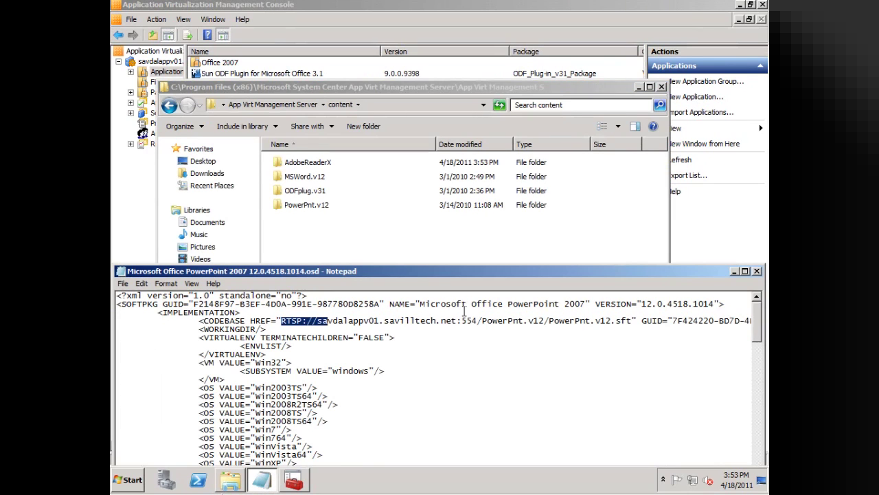
pyautogui.keyDown('shift'); pyautogui.click(483, 320); pyautogui.keyUp('shift')
pyautogui.hotkey('ctrl', 'c')
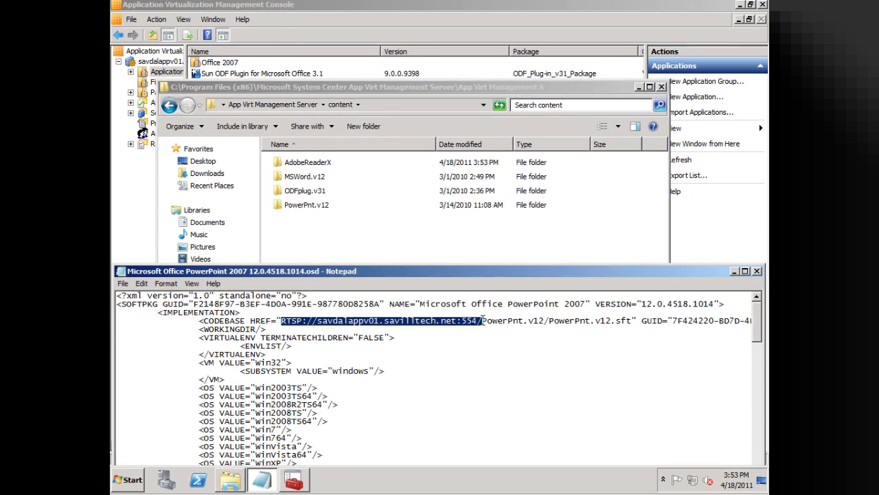
# Open AdobeReaderX.osd from the AdobeReaderX content folder and replace the server part of its CODEBASE HREF with the copied RTSP address
pyautogui.doubleClick(310, 164)
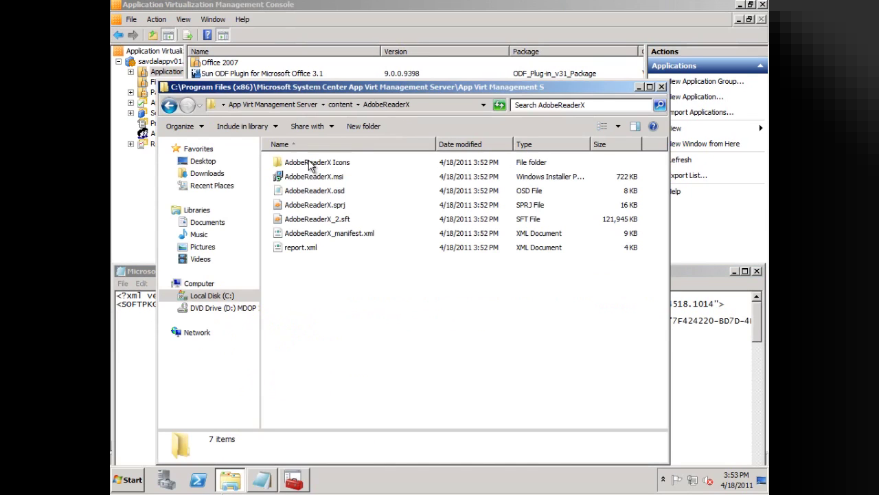
pyautogui.doubleClick(313, 193)
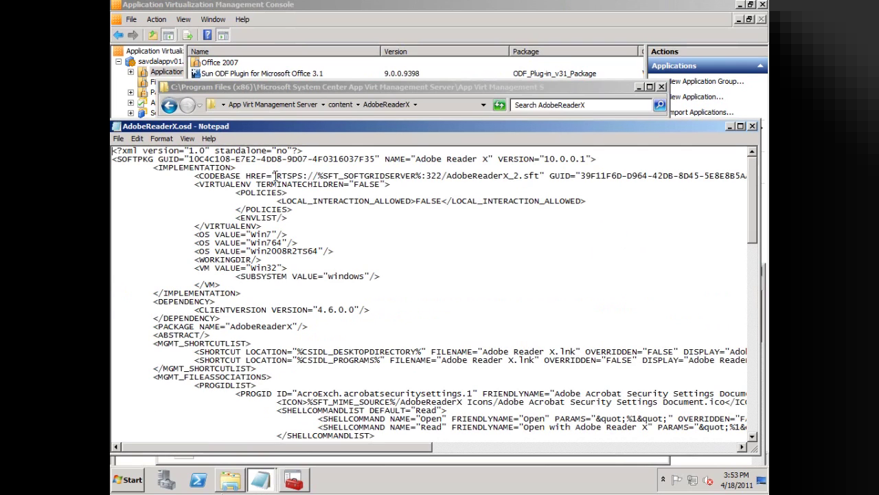
pyautogui.moveTo(277, 176); pyautogui.dragTo(441, 173)
pyautogui.hotkey('ctrl', 'v')
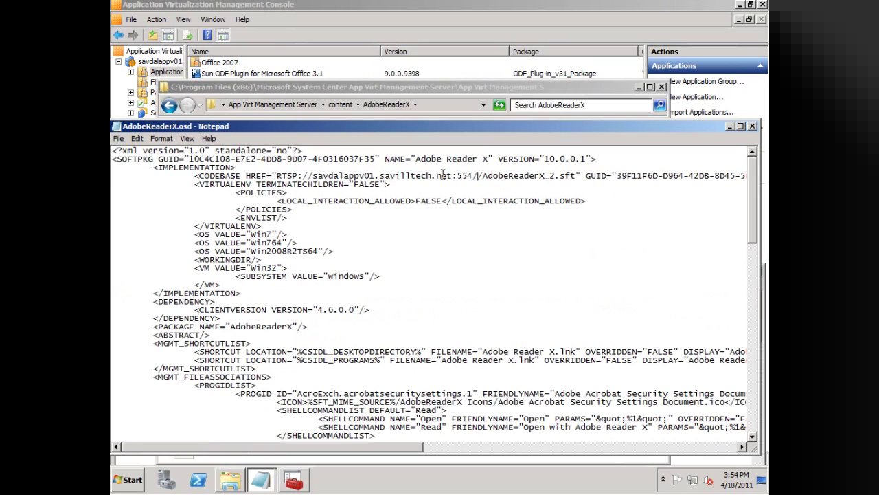
# Add the AdobeReaderX folder before AdobeReaderX_2.sft in the CODEBASE HREF, then save and close the OSD file
pyautogui.write('AdbR/')
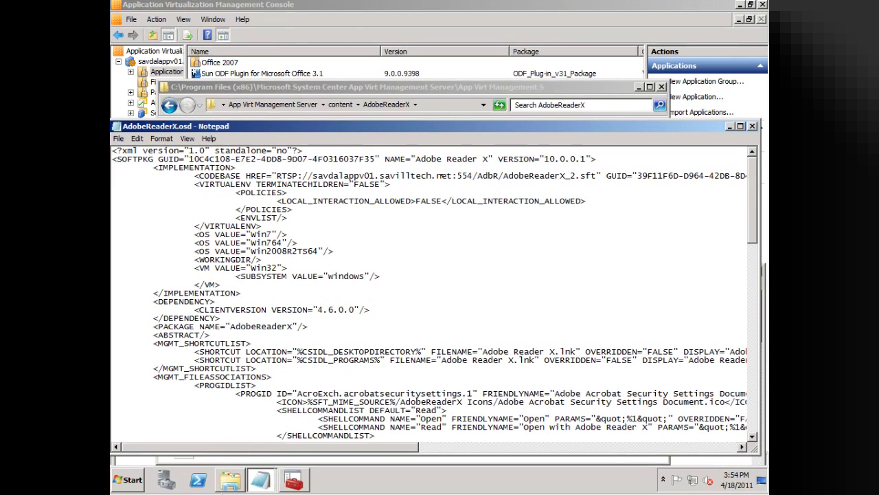
pyautogui.press('BackSpace')
pyautogui.press('BackSpace')
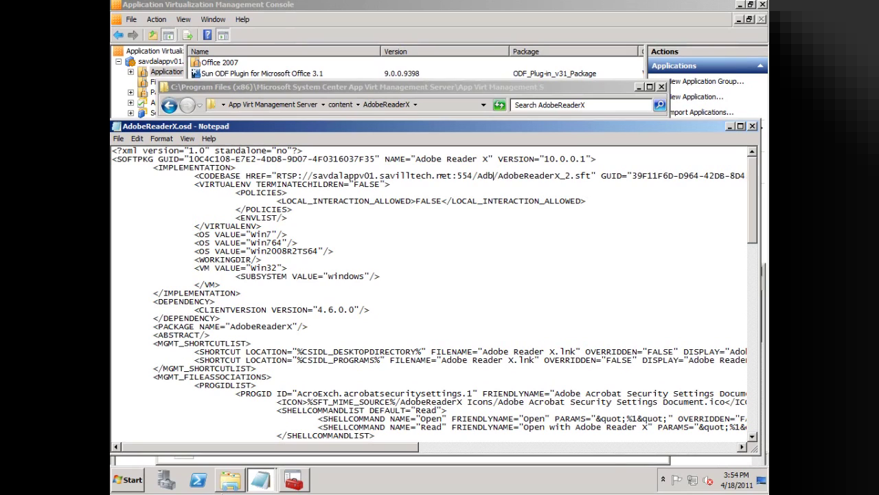
pyautogui.press('BackSpace')
pyautogui.write('obeRe')
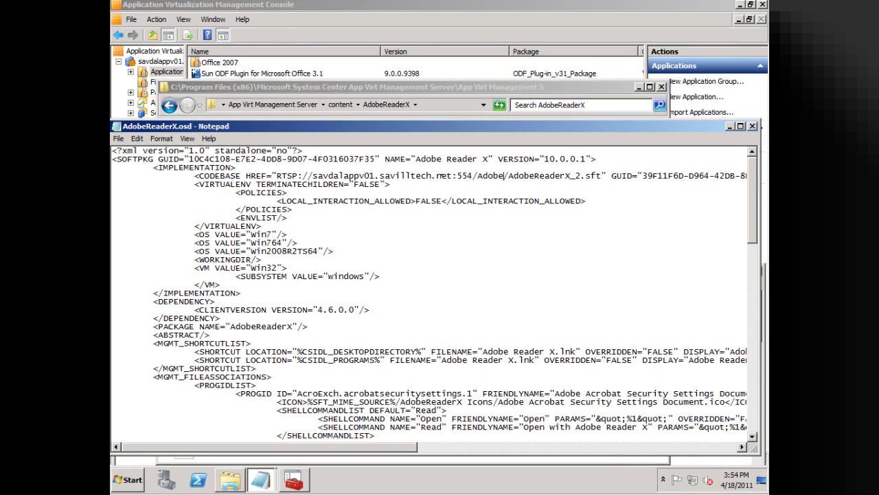
pyautogui.write('aderX')
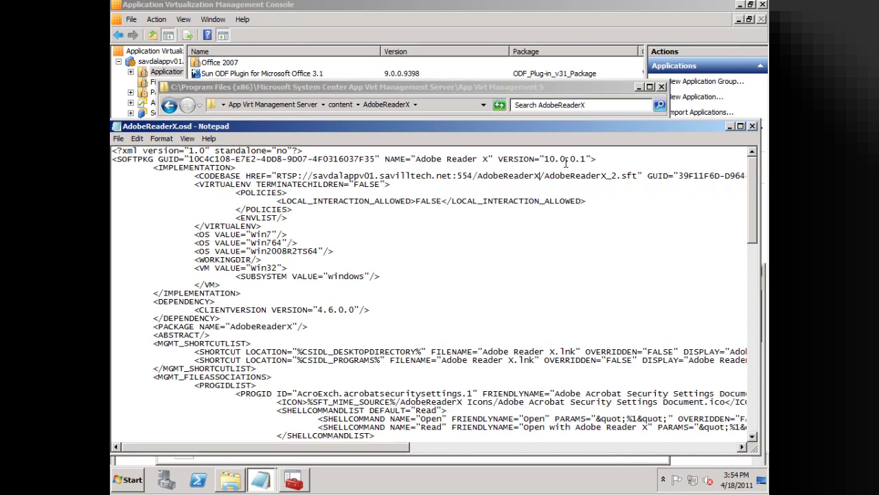
pyautogui.click(118, 138)
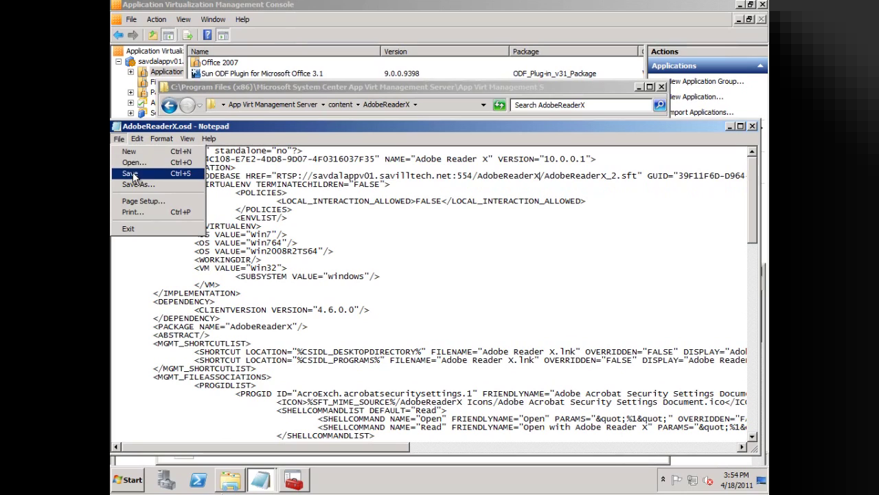
pyautogui.click(130, 173)
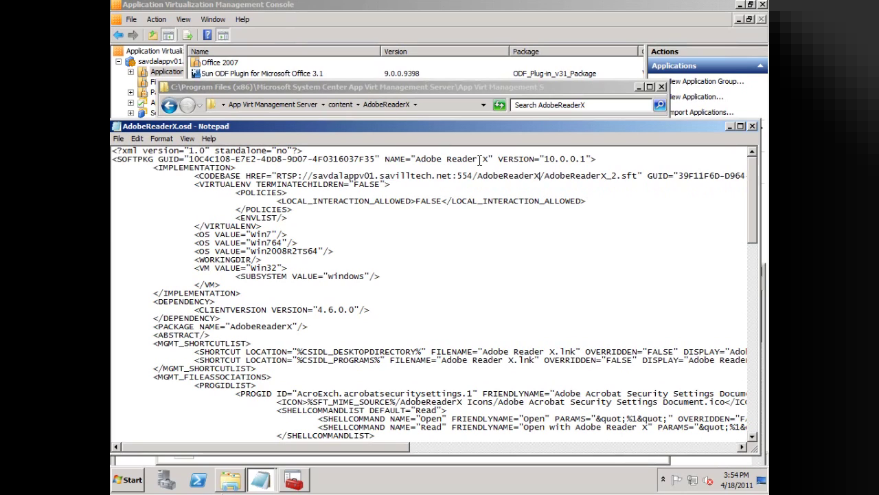
pyautogui.click(753, 126)
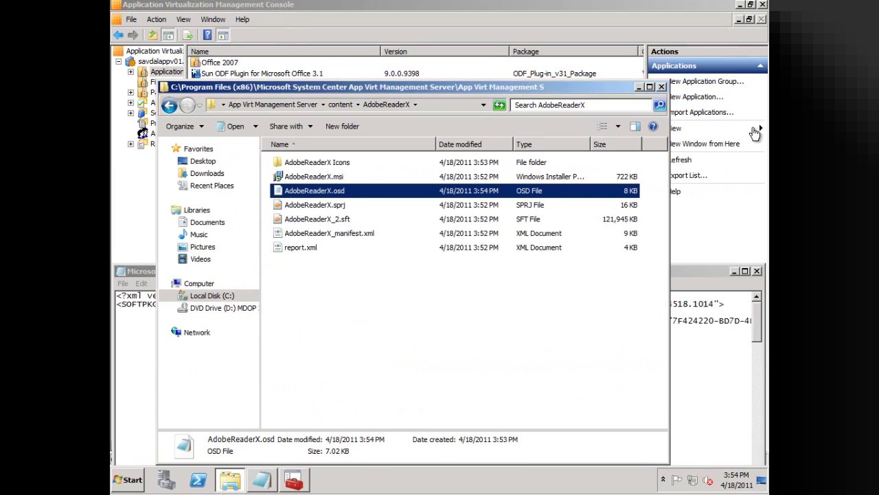
# Import an application in the Application Virtualization Management Console using the AdobeReaderX sequencer project from the App Virt Management Server content folder
pyautogui.click(297, 8)
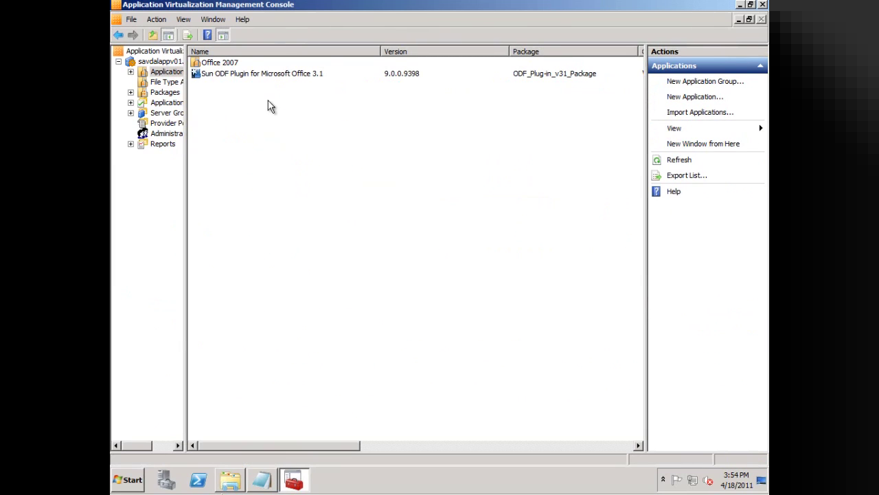
pyautogui.rightClick(170, 73)
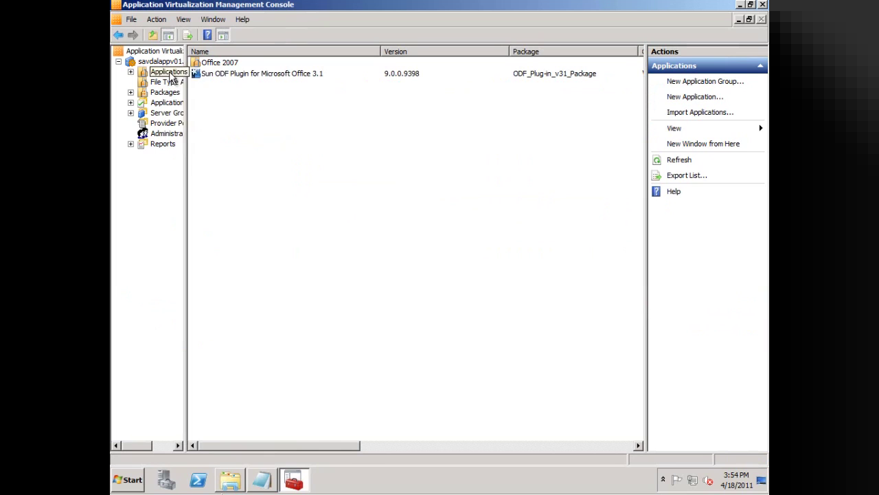
pyautogui.click(199, 101)
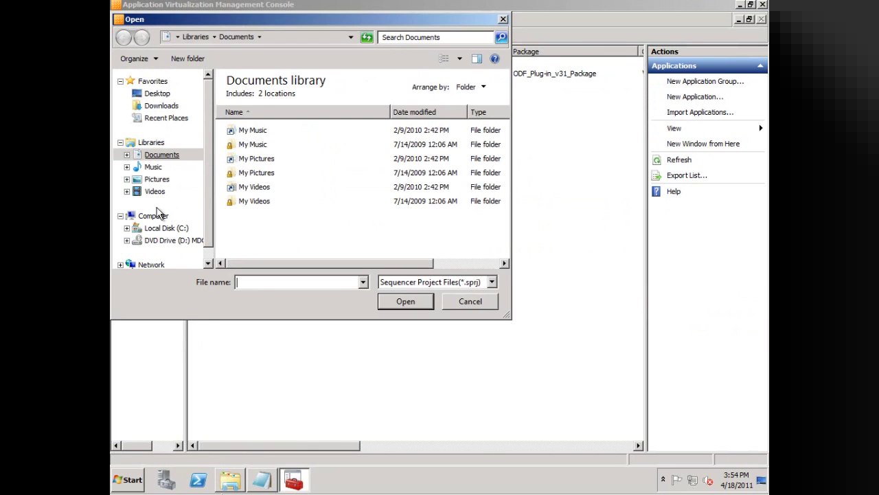
pyautogui.click(162, 228)
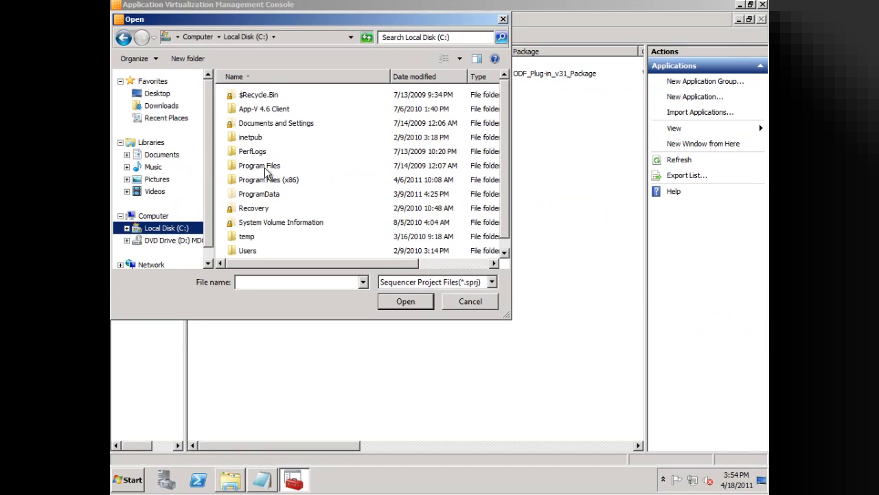
pyautogui.doubleClick(267, 181)
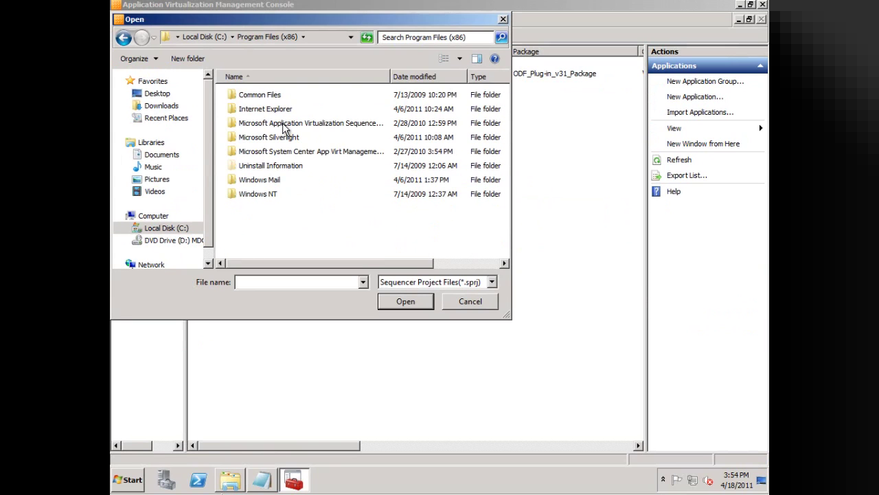
pyautogui.doubleClick(284, 151)
pyautogui.doubleClick(282, 110)
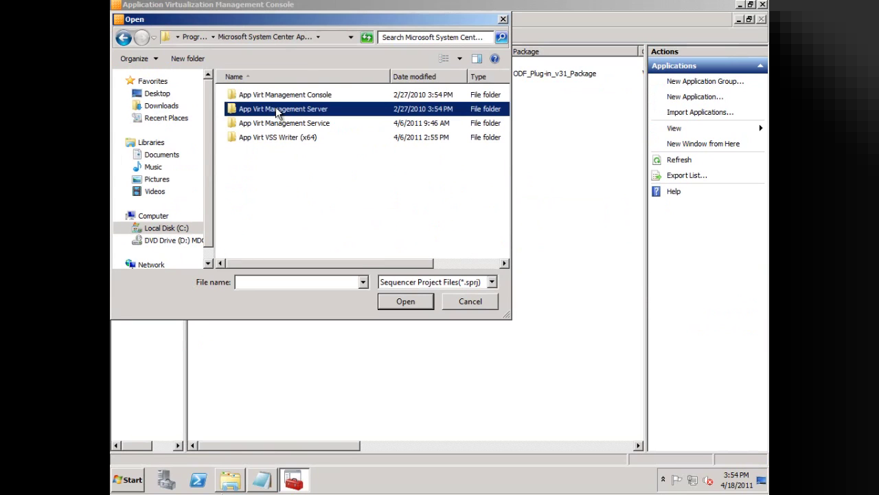
pyautogui.doubleClick(251, 123)
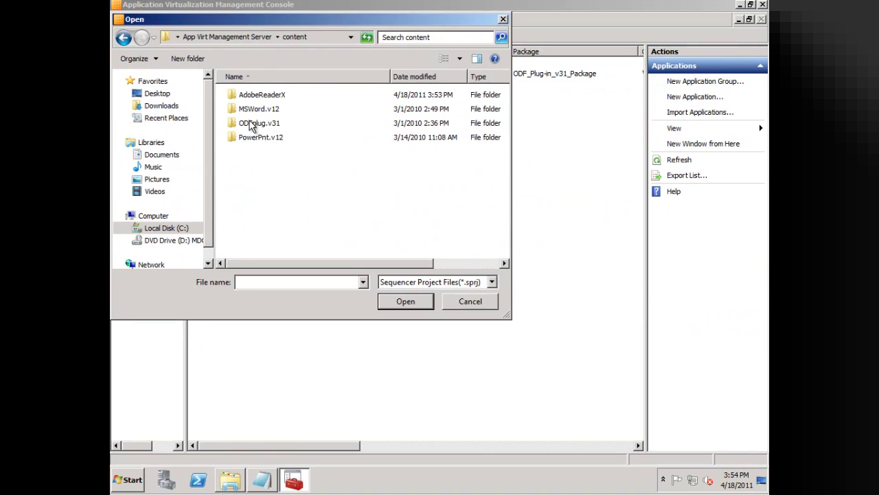
pyautogui.doubleClick(266, 95)
pyautogui.doubleClick(265, 108)
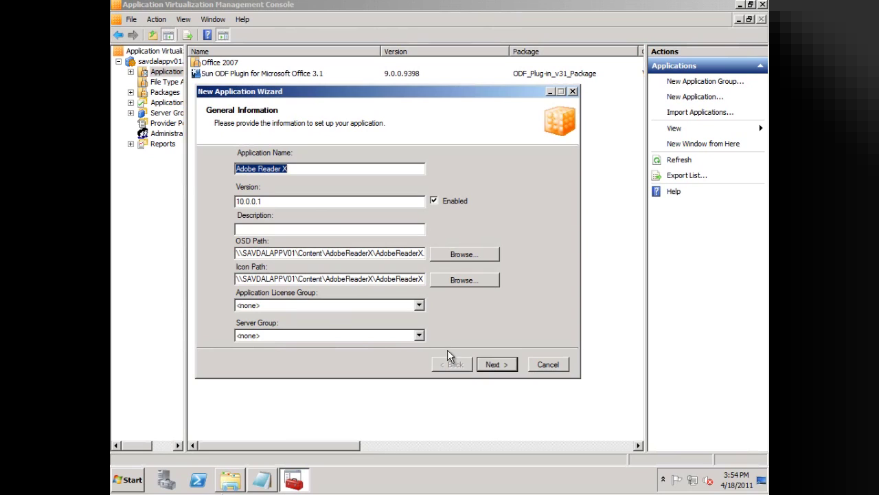
# Accept the general information, the desktop and Start menu shortcuts, and the file associations for Adobe Reader X
pyautogui.click(492, 365)
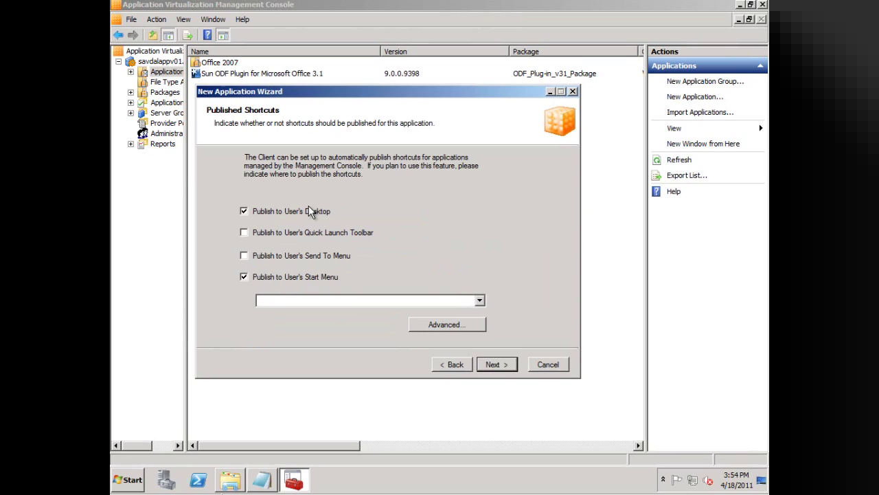
pyautogui.click(495, 365)
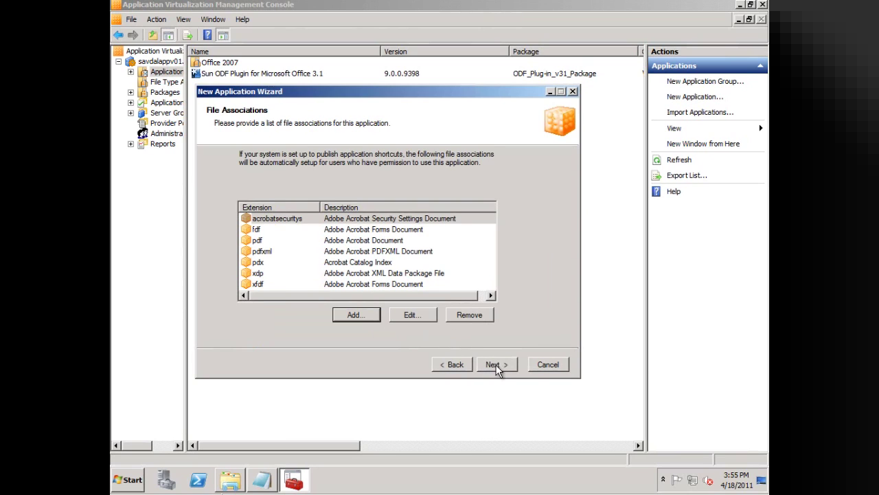
pyautogui.click(494, 364)
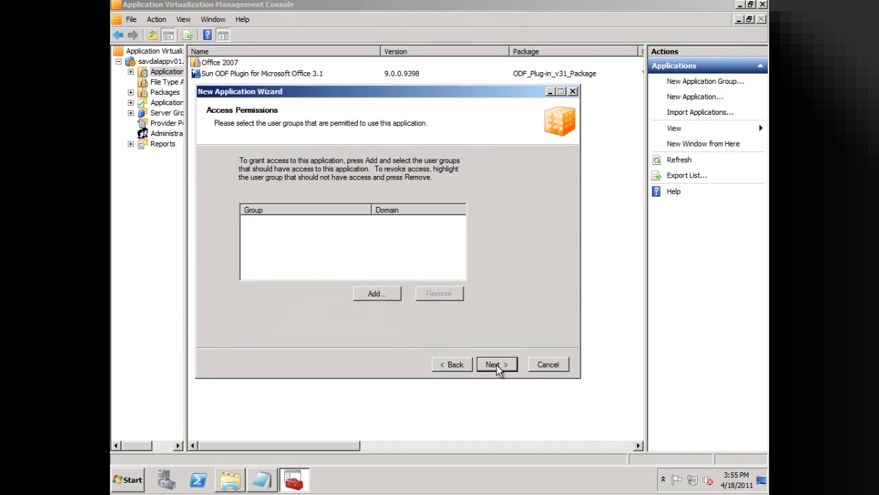
# Grant the domain users group access to Adobe Reader X and finish the New Application Wizard
pyautogui.click(380, 294)
pyautogui.write('domain users')
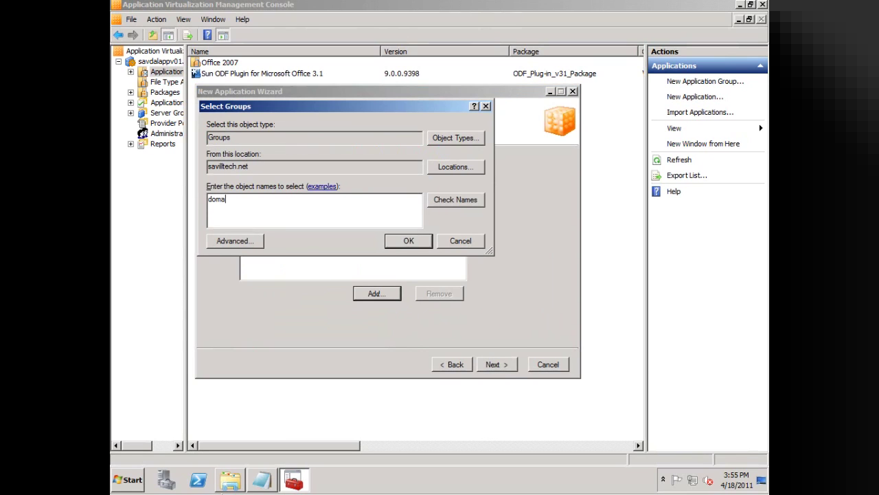
pyautogui.click(409, 241)
pyautogui.click(494, 364)
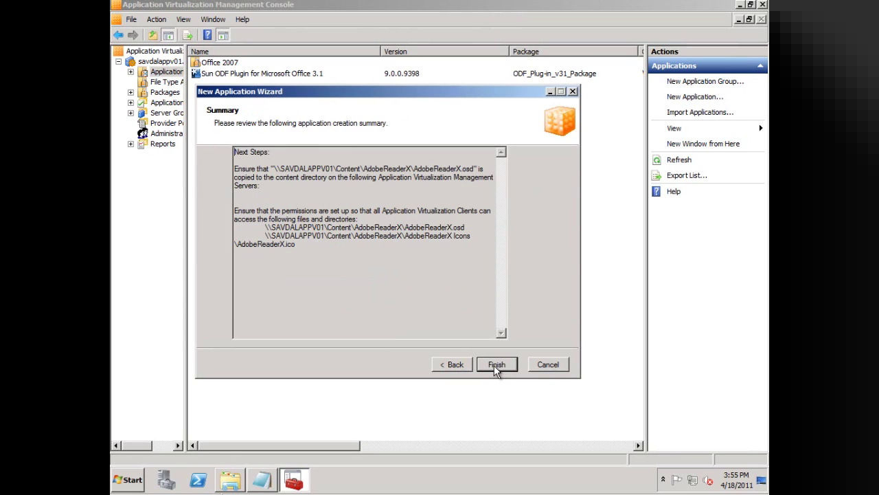
pyautogui.click(494, 364)
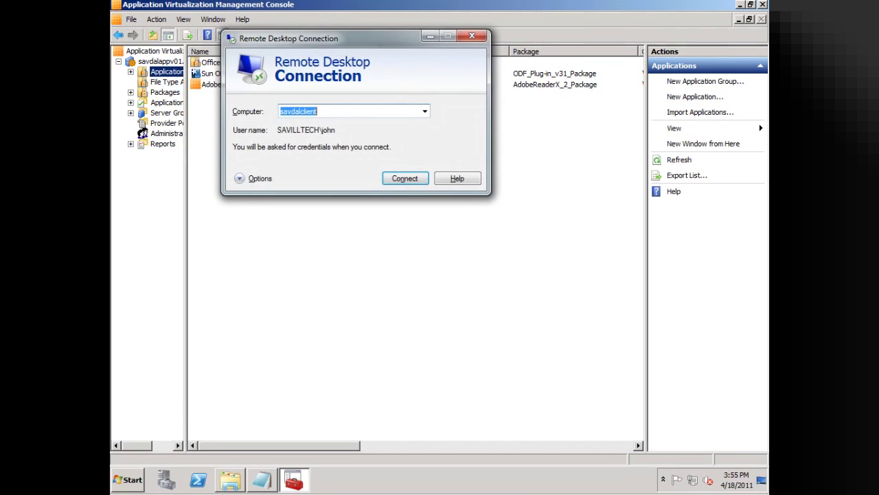
# Set the remote desktop size to 1024 by 768 pixels and connect to the savdalclient computer
pyautogui.click(252, 180)
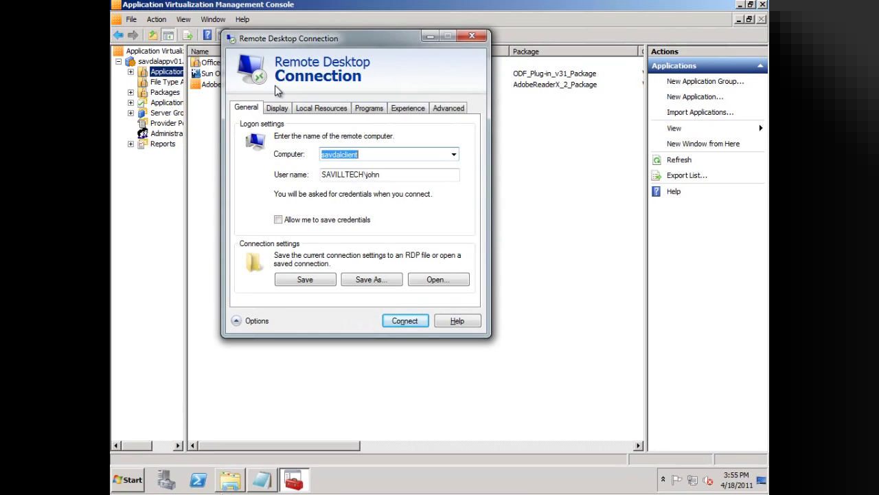
pyautogui.click(277, 109)
pyautogui.moveTo(369, 161); pyautogui.dragTo(318, 169)
pyautogui.click(410, 321)
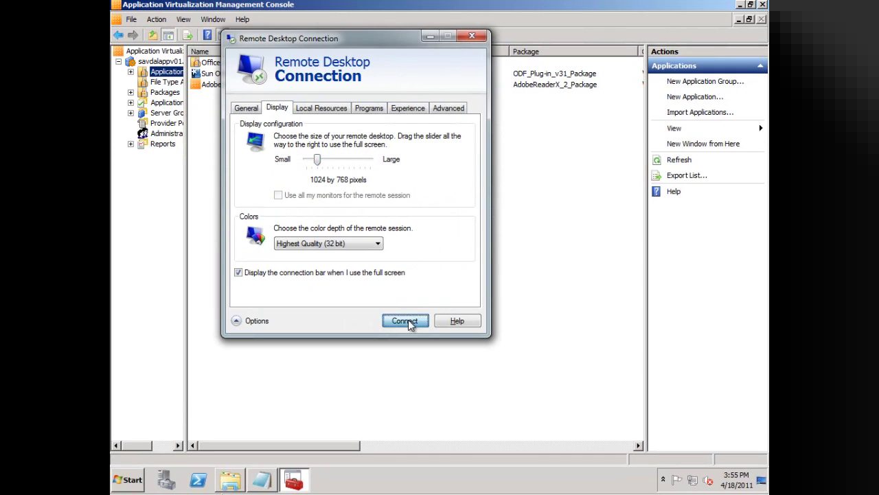
# Enter the account password in the credentials prompt and sign in to the savdalclient remote session
pyautogui.write('********')
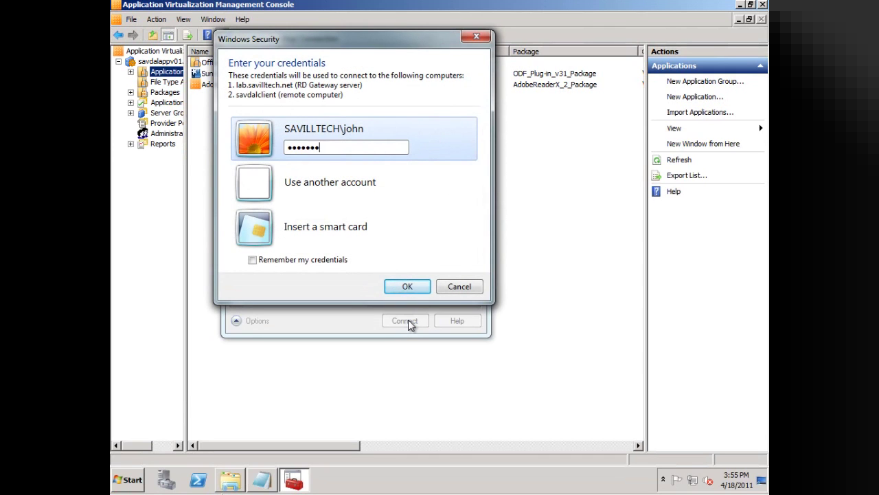
pyautogui.press('Return')
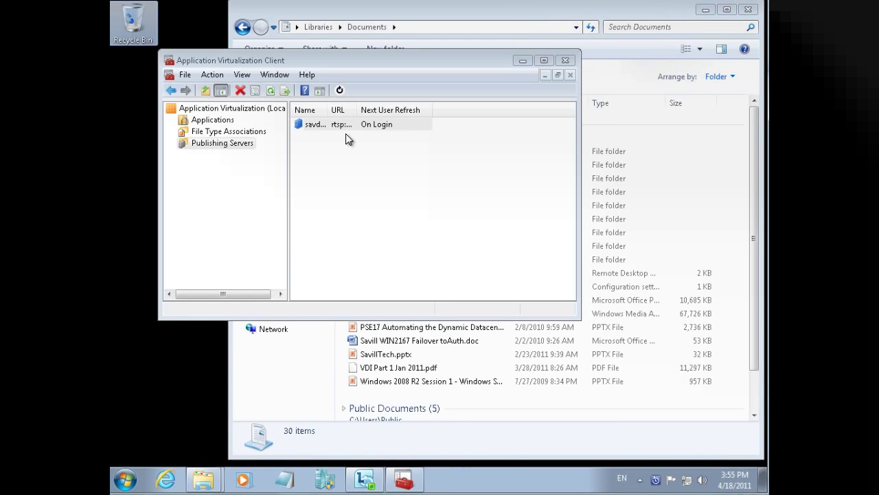
# Check the application list in the Application Virtualization Client and refresh its publishing server
pyautogui.click(225, 123)
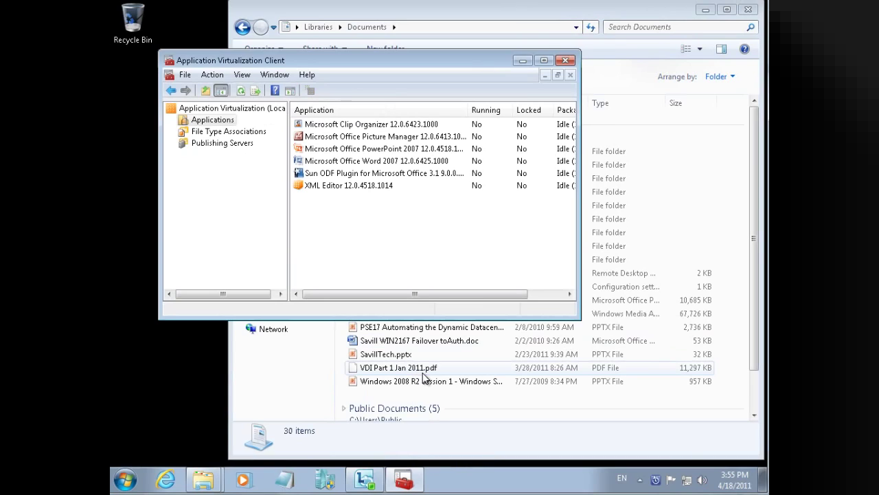
pyautogui.click(216, 144)
pyautogui.click(313, 125)
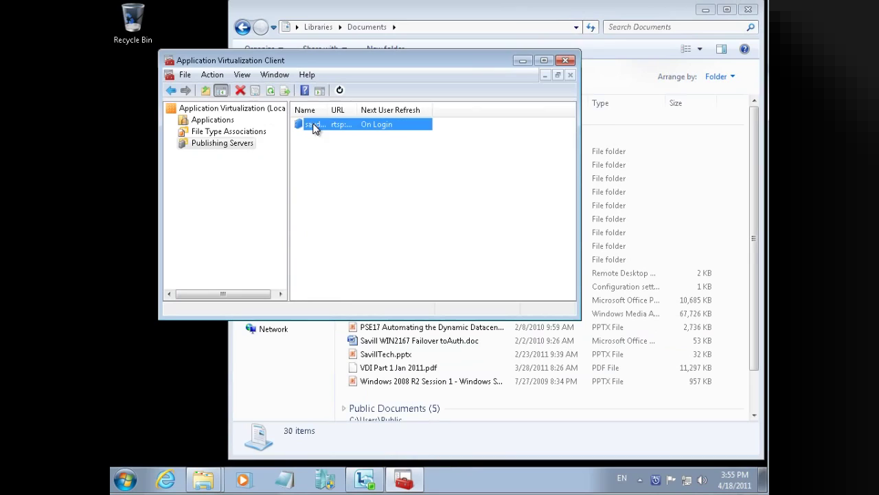
pyautogui.click(340, 92)
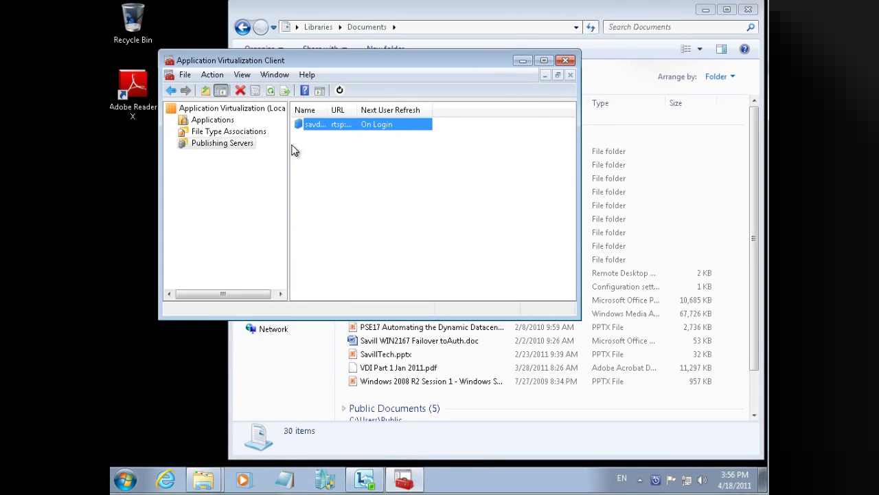
# Launch VDI Part 1 Jan 2011.pdf in Adobe Reader X, check the application's package status in the Application Virtualization Client, and close the reader
pyautogui.doubleClick(398, 368)
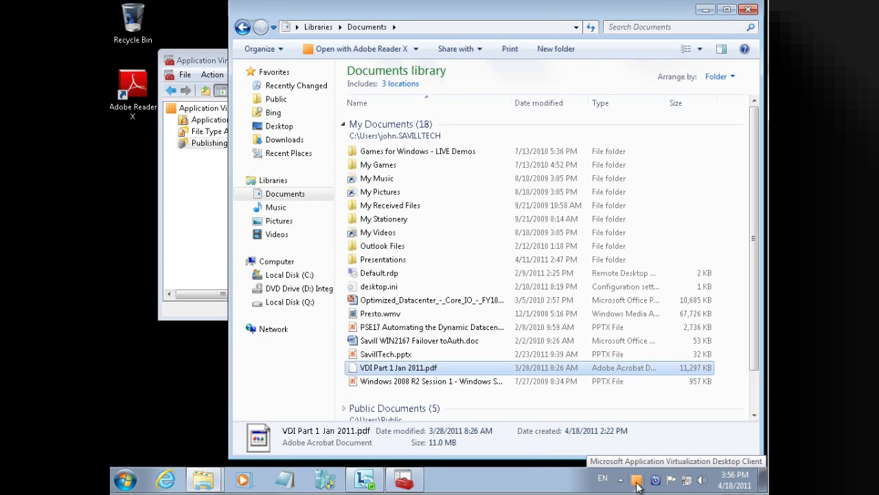
pyautogui.click(206, 123)
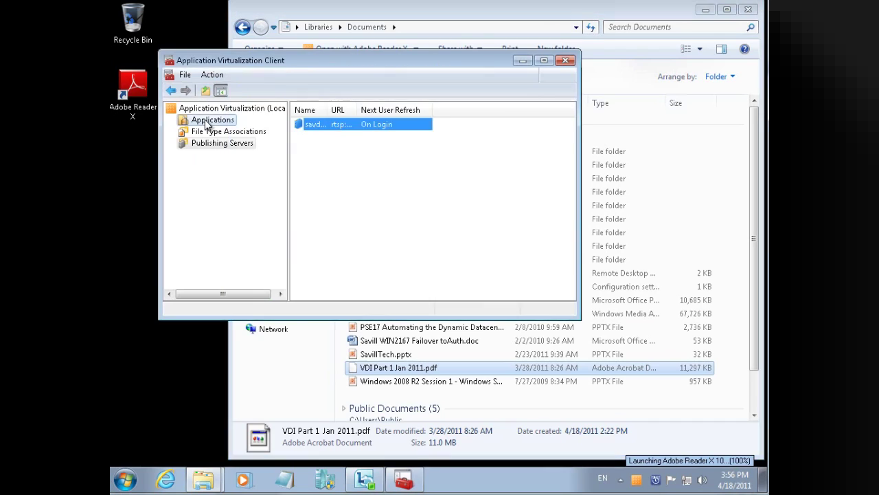
pyautogui.rightClick(330, 220)
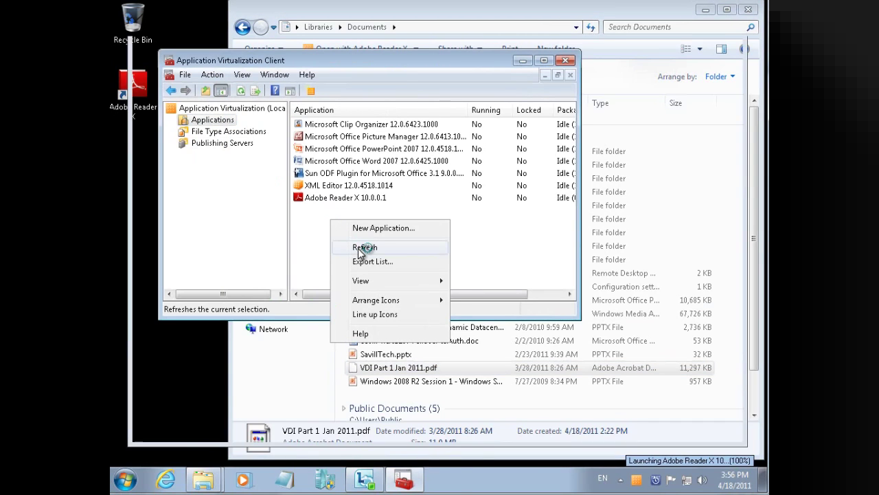
pyautogui.click(359, 248)
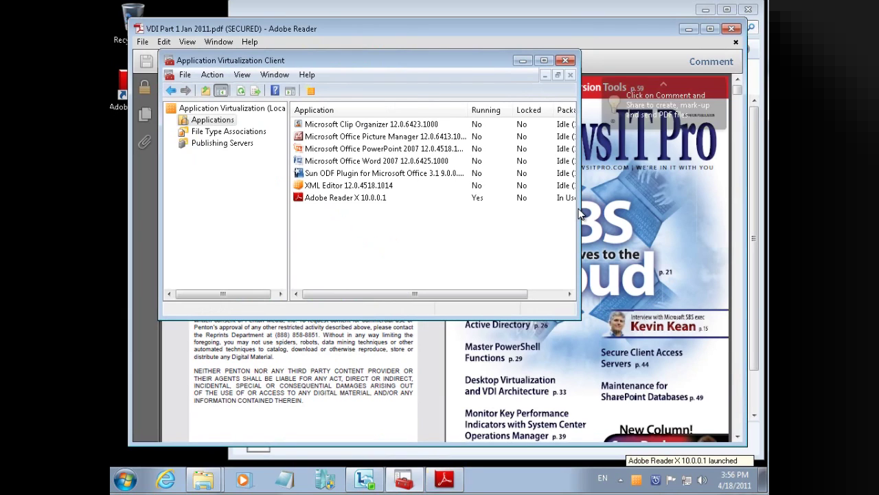
pyautogui.moveTo(580, 210); pyautogui.dragTo(675, 209)
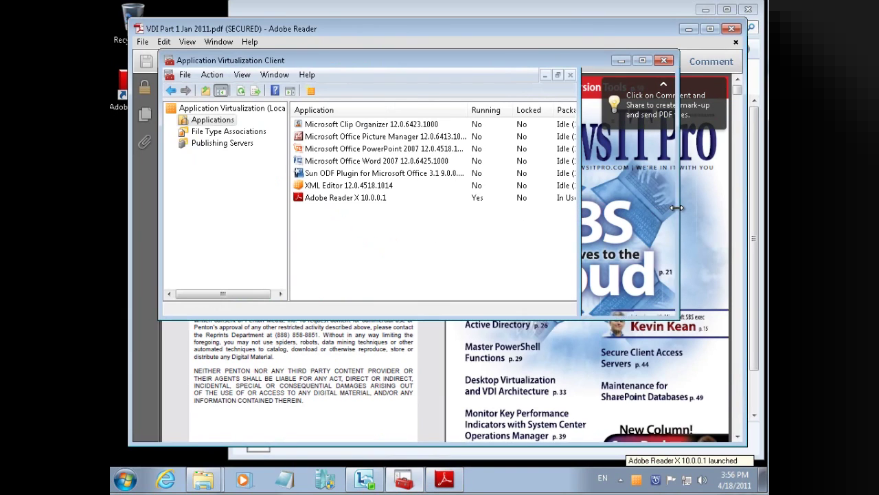
pyautogui.rightClick(537, 244)
pyautogui.click(559, 268)
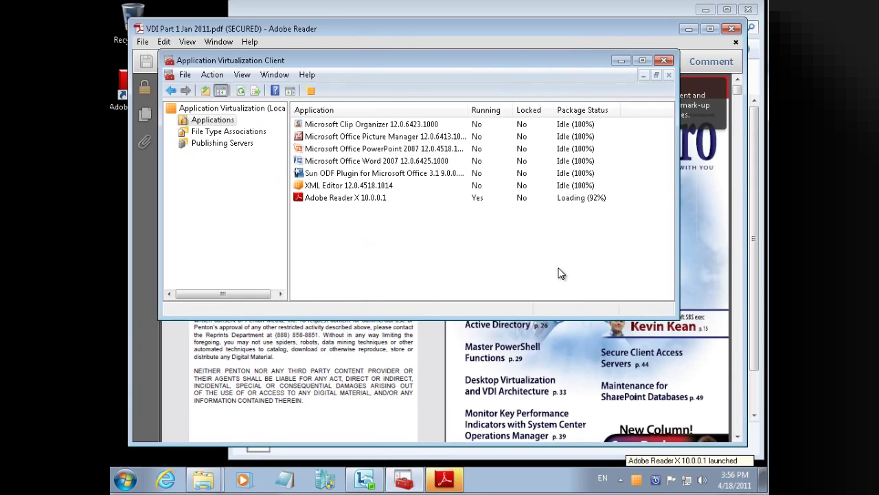
pyautogui.click(622, 61)
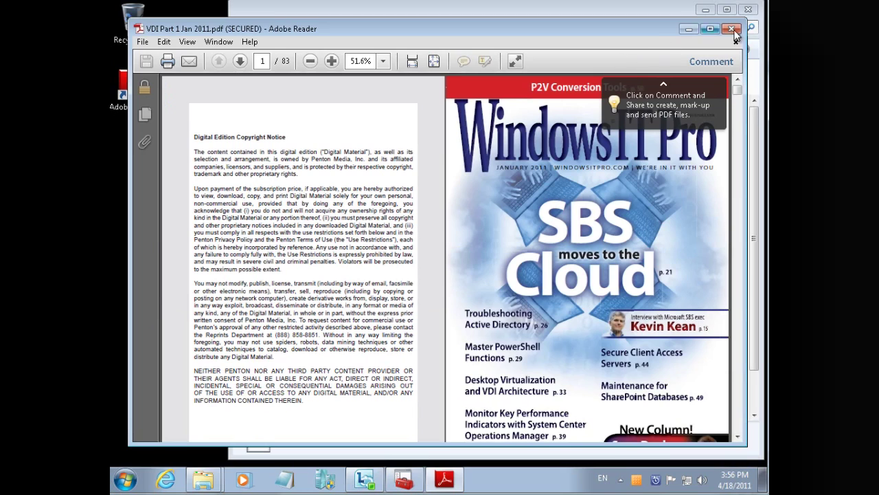
pyautogui.click(734, 31)
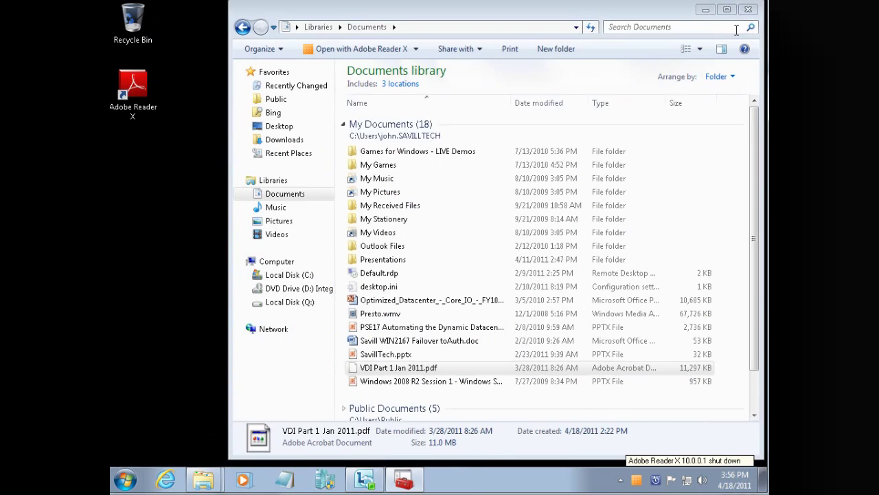
# Refresh the Documents library, reopen VDI Part 1 Jan 2011.pdf to test a repeat launch, and close Adobe Reader
pyautogui.rightClick(732, 364)
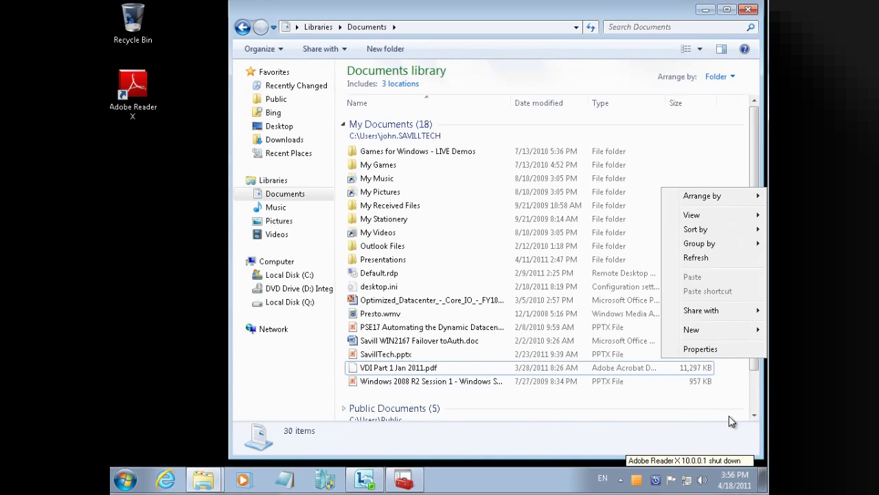
pyautogui.click(706, 259)
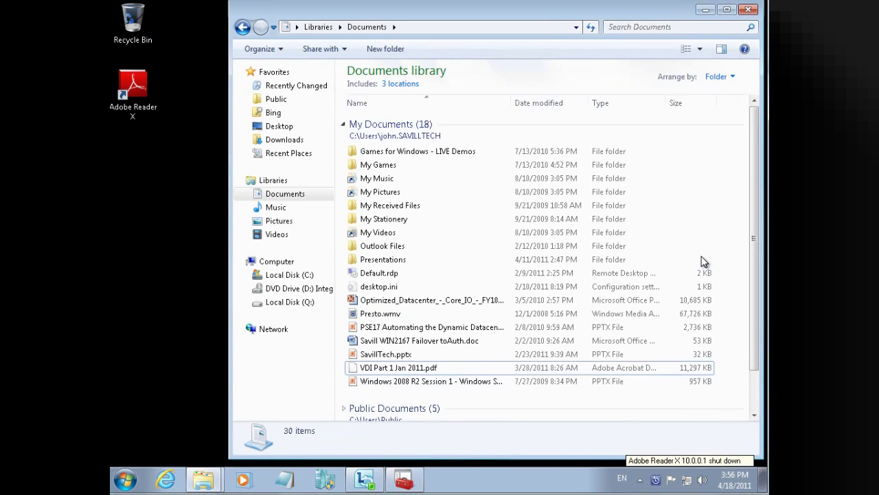
pyautogui.doubleClick(387, 371)
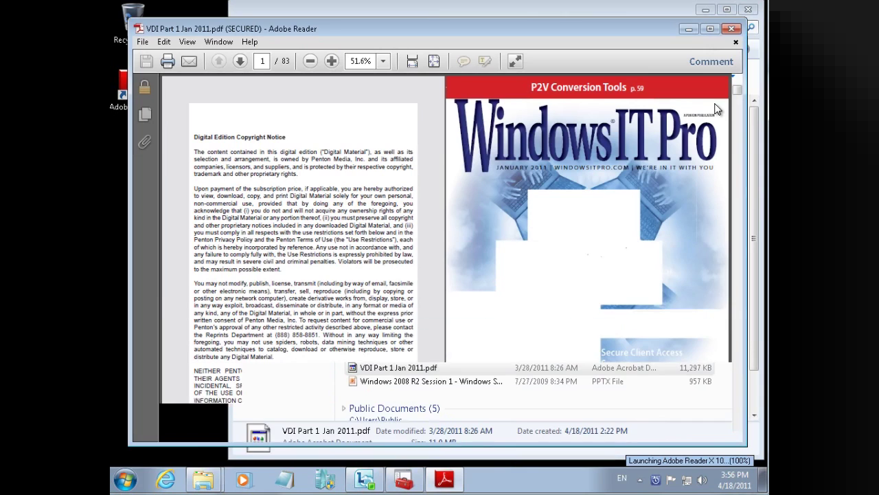
pyautogui.click(732, 29)
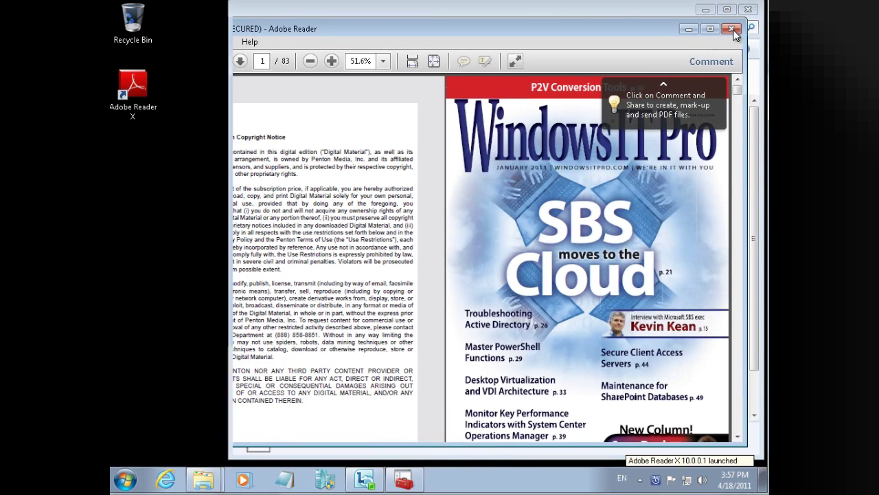